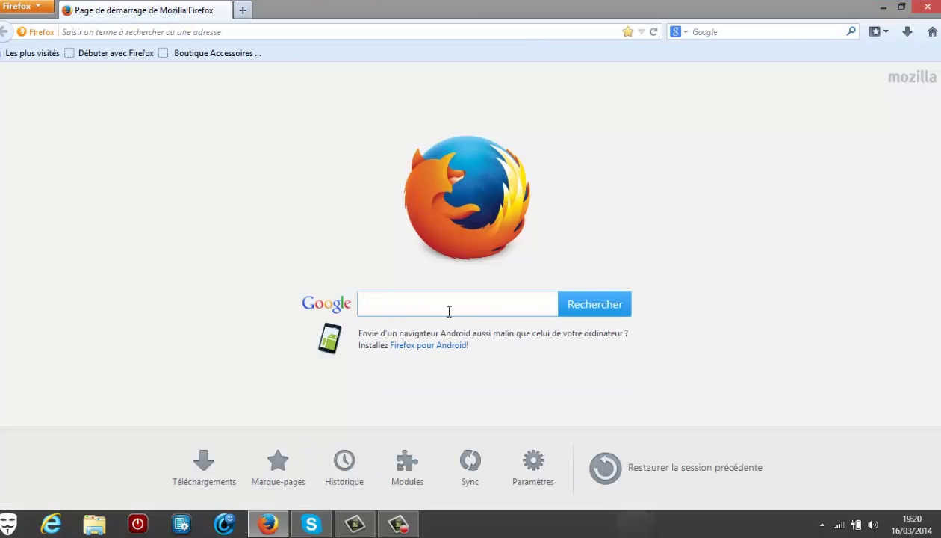
- Open the add-ons manager and go from its catalogue to the page listing all complete themes
{"action": "left_click", "coordinate": [449, 312]}
{"action": "left_click", "coordinate": [413, 365]}
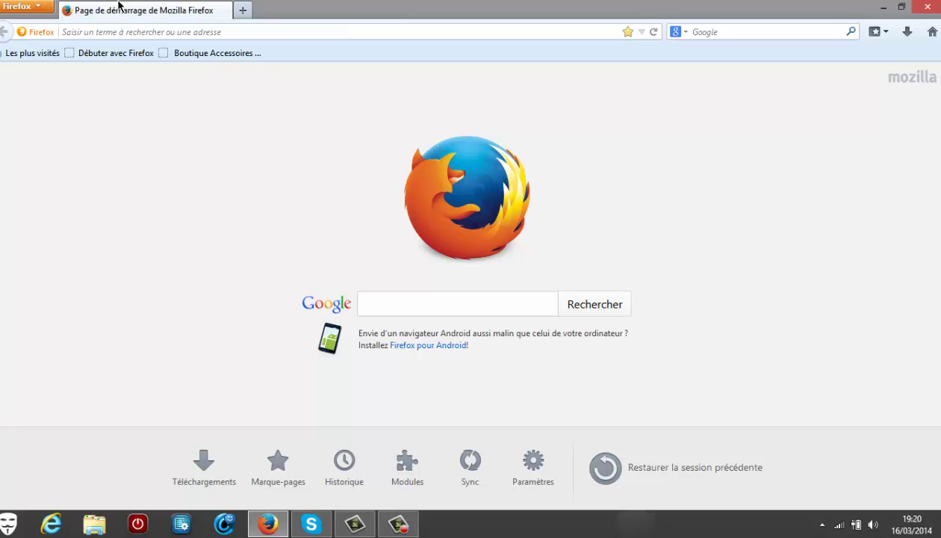
{"action": "left_click", "coordinate": [22, 6]}
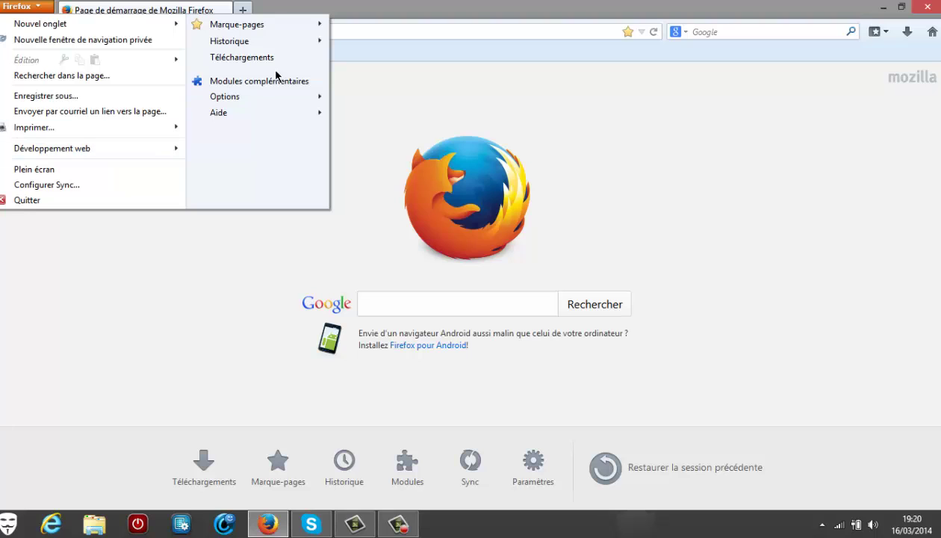
{"action": "left_click", "coordinate": [254, 82]}
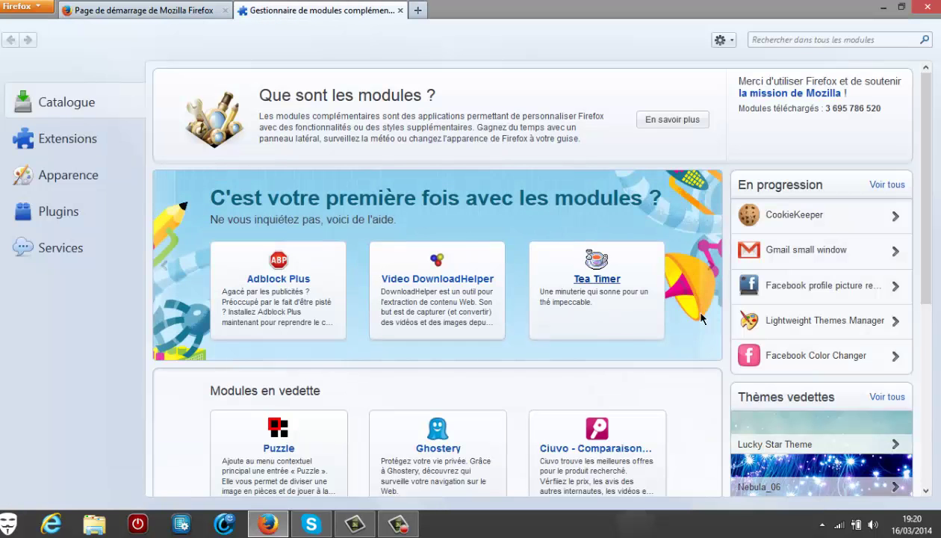
{"action": "scroll", "coordinate": [762, 317], "scroll_direction": "down", "scroll_amount": 7}
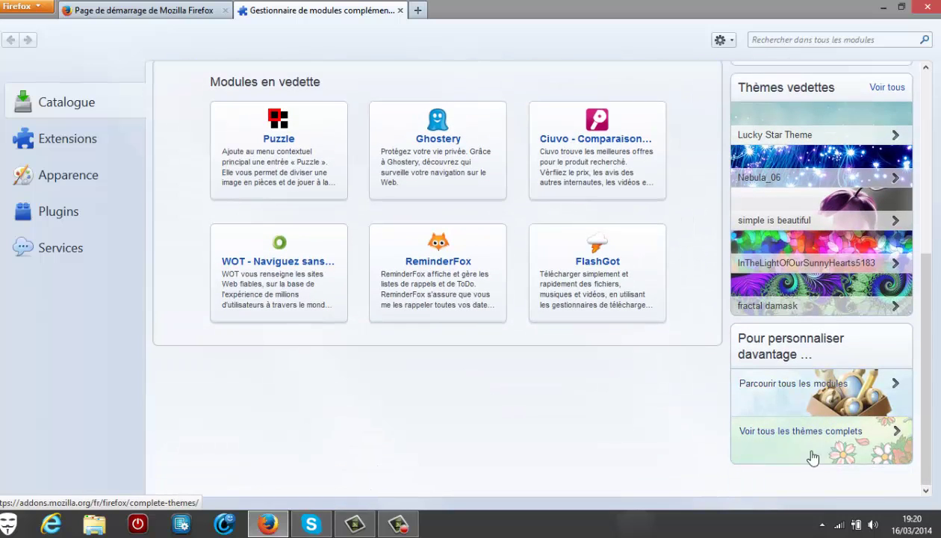
{"action": "left_click", "coordinate": [798, 429]}
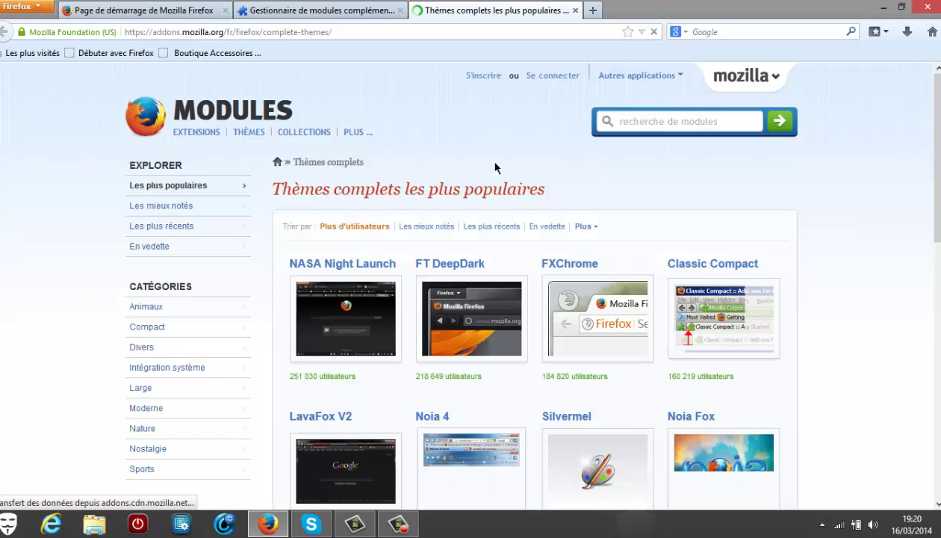
- Open the NASA Night Launch theme page and view its preview screenshots
{"action": "mouse_move", "coordinate": [287, 273]}
{"action": "scroll", "coordinate": [307, 312], "scroll_direction": "down", "scroll_amount": 2}
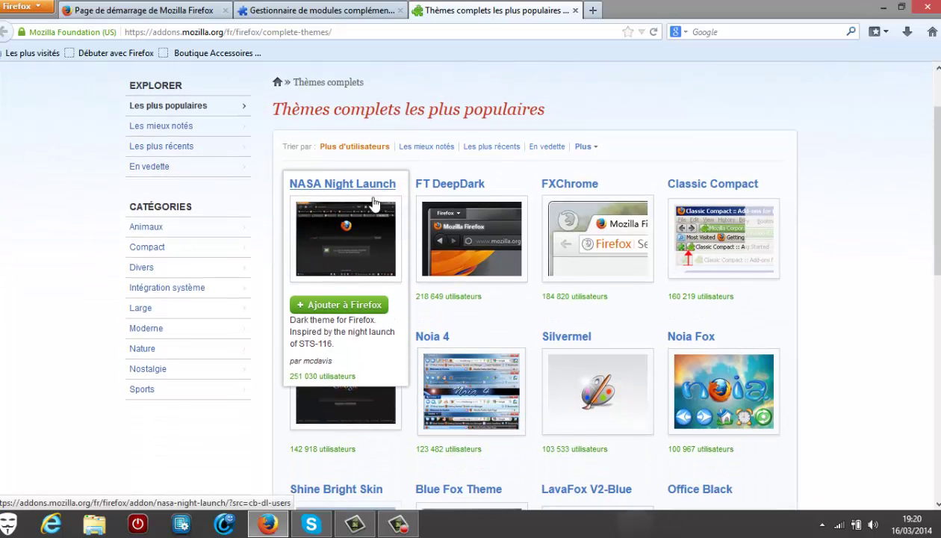
{"action": "left_click", "coordinate": [329, 281]}
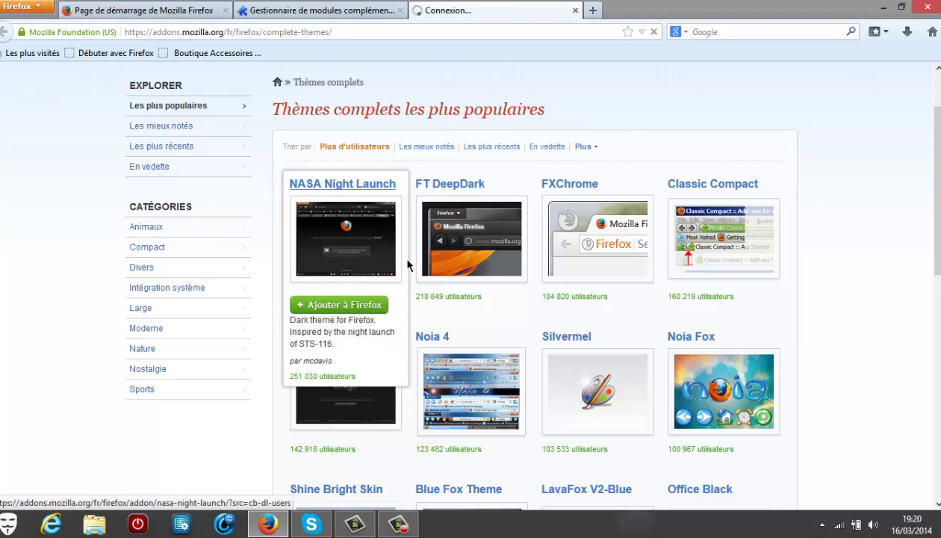
{"action": "scroll", "coordinate": [336, 308], "scroll_direction": "down", "scroll_amount": 4}
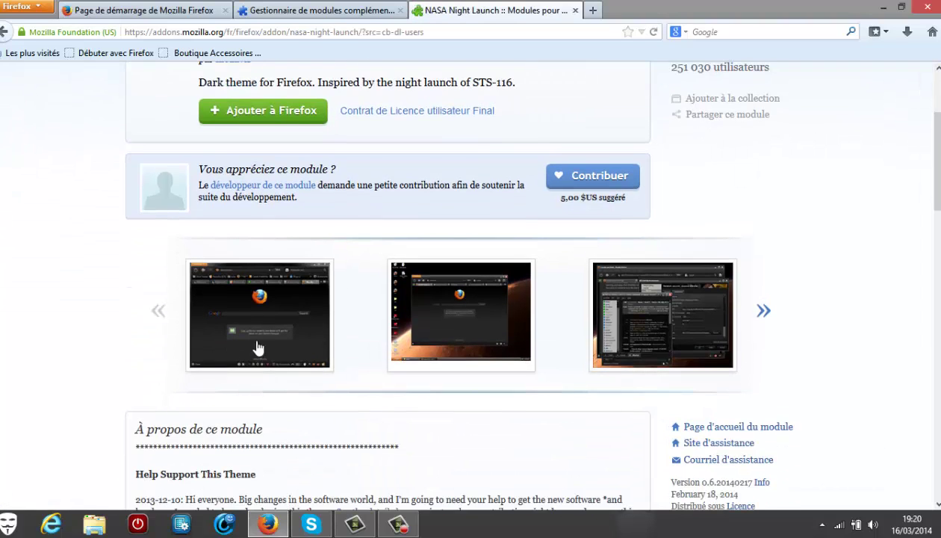
{"action": "left_click", "coordinate": [200, 351]}
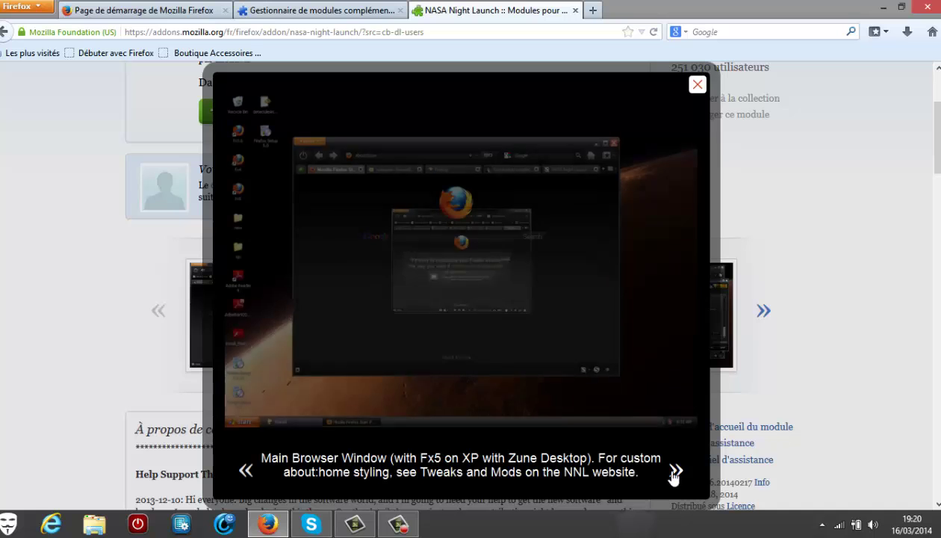
{"action": "left_click", "coordinate": [697, 84]}
- Install the NASA Night Launch theme and restart the browser to apply it
{"action": "scroll", "coordinate": [361, 256], "scroll_direction": "up", "scroll_amount": 4}
{"action": "left_click", "coordinate": [270, 280]}
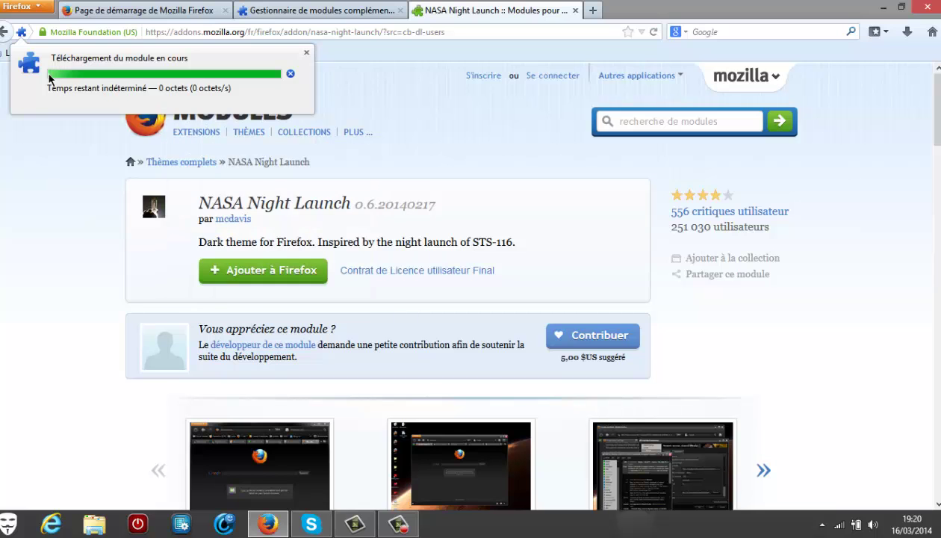
{"action": "left_click", "coordinate": [565, 365]}
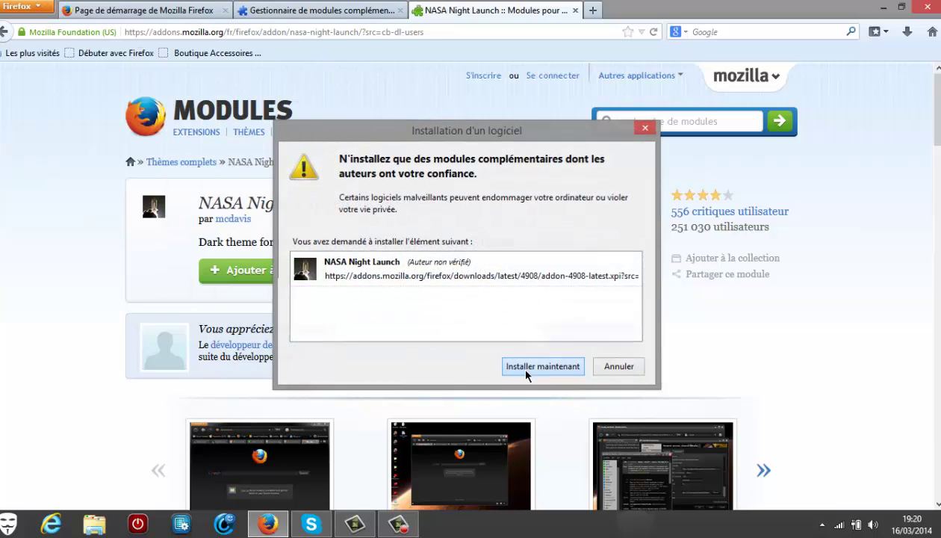
{"action": "left_click", "coordinate": [193, 99]}
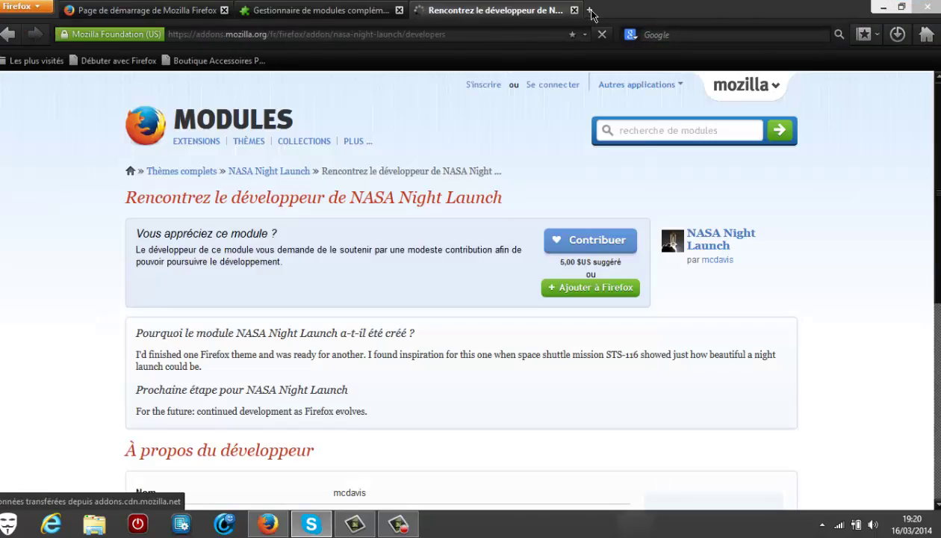
- Open the browser's start page in a new tab
{"action": "left_click", "coordinate": [589, 11]}
{"action": "left_click", "coordinate": [924, 35]}
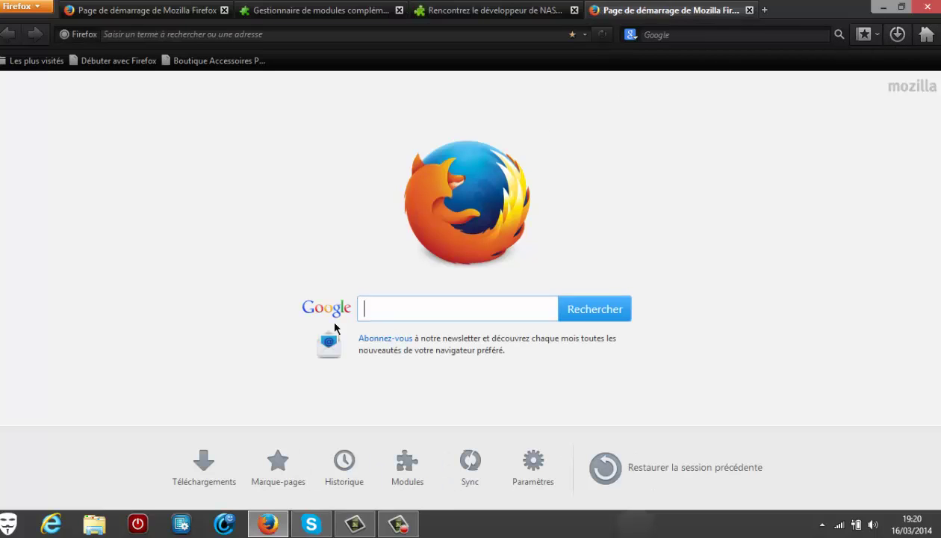
{"action": "left_click", "coordinate": [274, 277]}
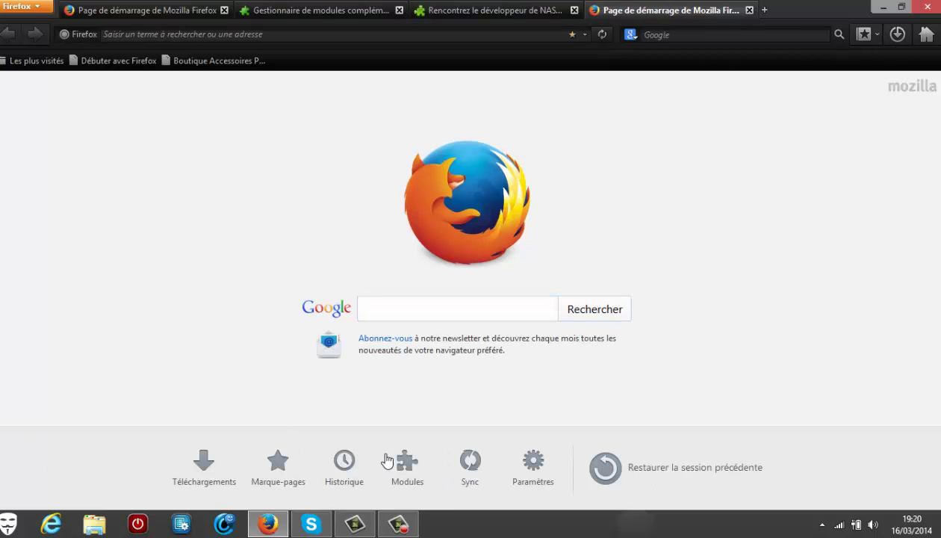
- Examine the new theme across the open tabs and close the original start page tab
{"action": "left_click", "coordinate": [493, 11]}
{"action": "left_click", "coordinate": [635, 14]}
{"action": "left_click", "coordinate": [489, 10]}
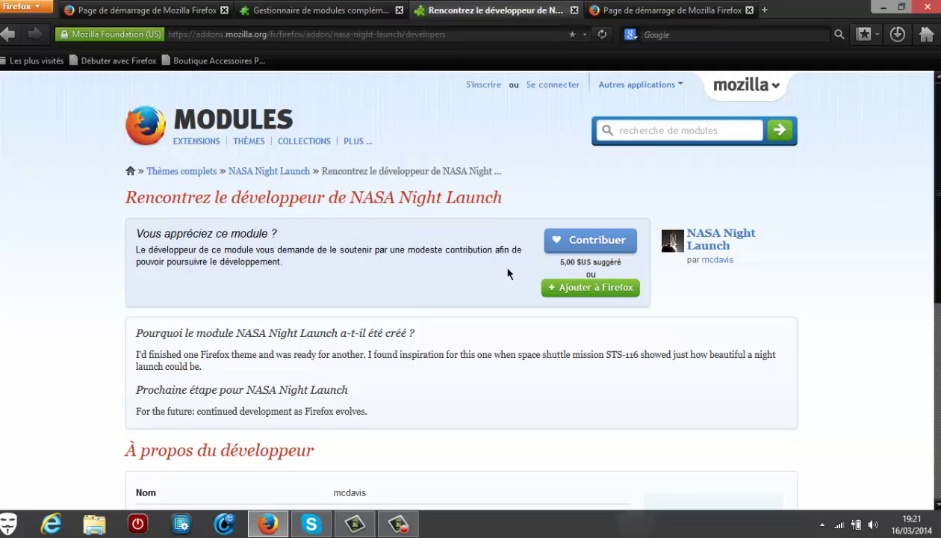
{"action": "scroll", "coordinate": [489, 321], "scroll_direction": "down", "scroll_amount": 3}
{"action": "scroll", "coordinate": [485, 299], "scroll_direction": "up", "scroll_amount": 3}
{"action": "left_click", "coordinate": [314, 10]}
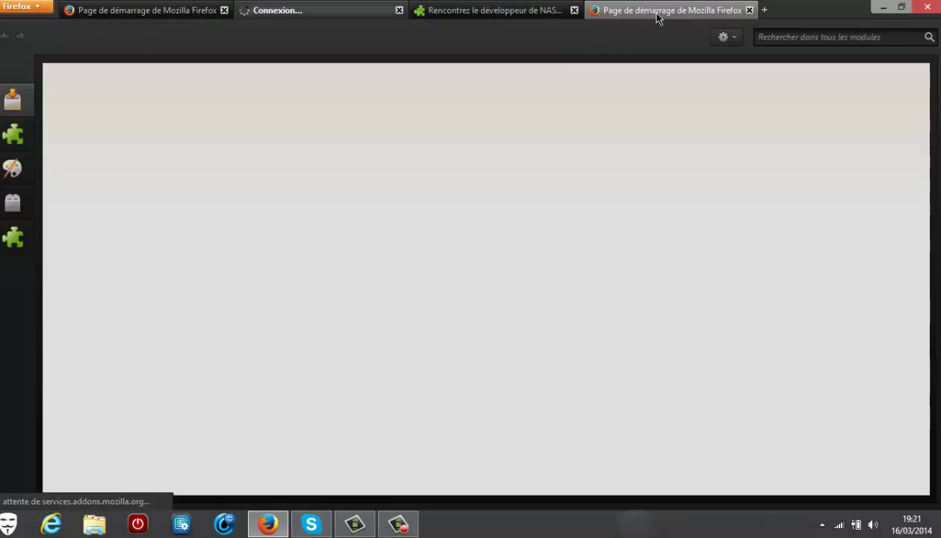
{"action": "left_click", "coordinate": [658, 14]}
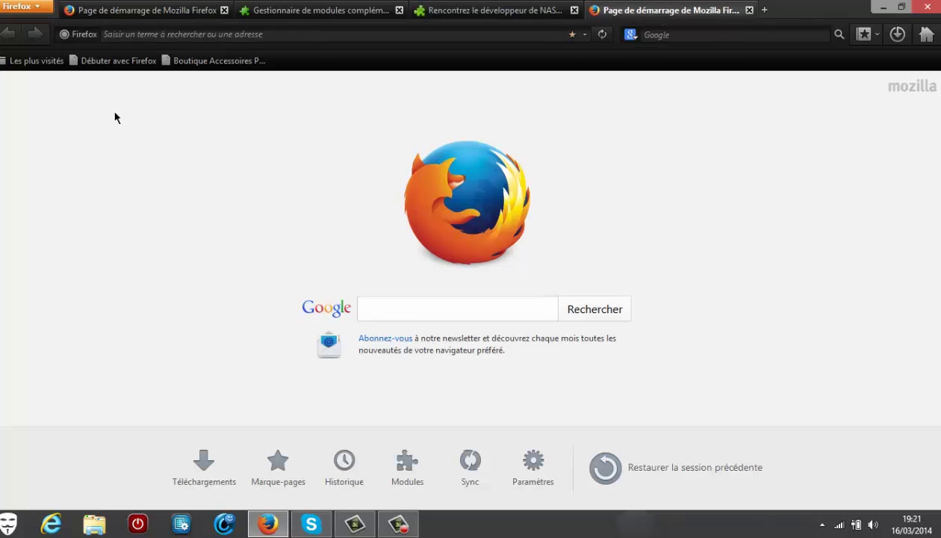
{"action": "left_click", "coordinate": [142, 11]}
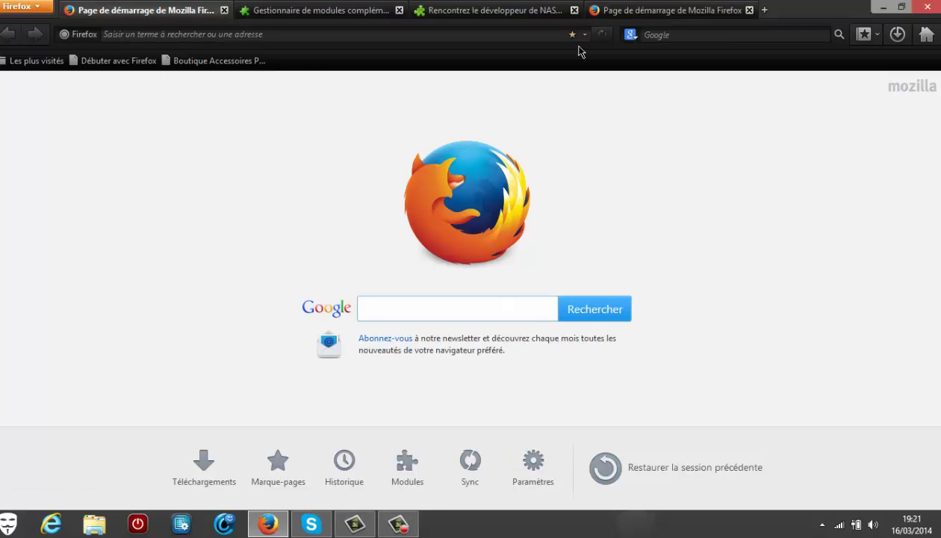
{"action": "left_click", "coordinate": [224, 10]}
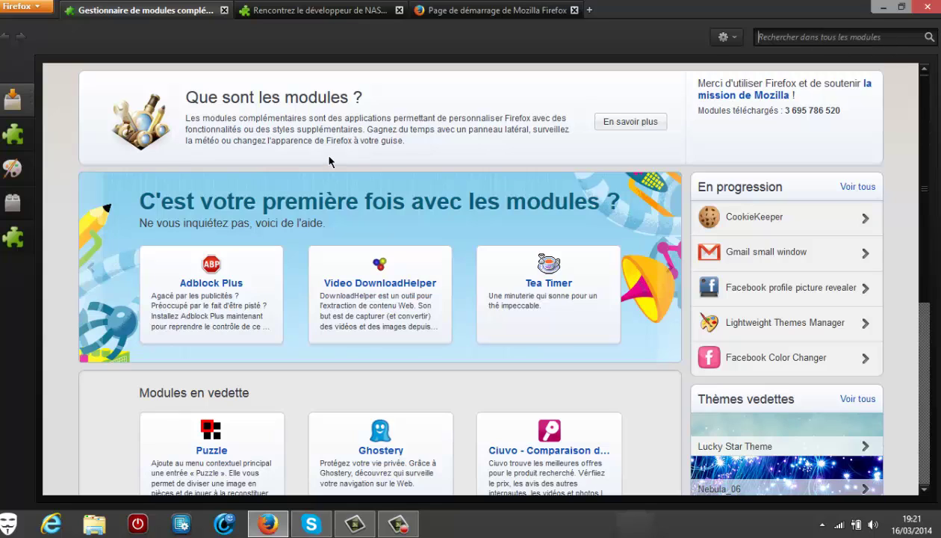
- Search the available add-ons for "firefox color" and open the complete list of results
{"action": "type", "text": "firefox"}
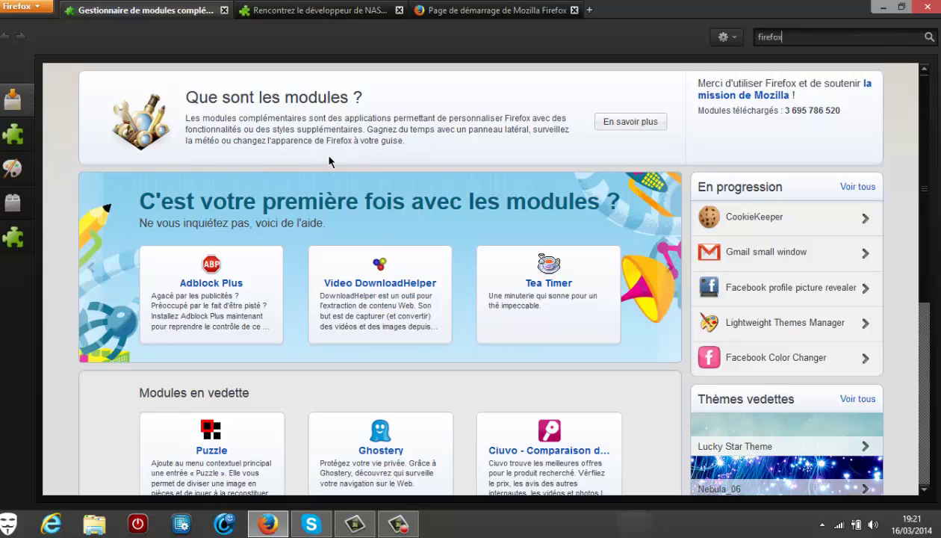
{"action": "type", "text": " colo"}
{"action": "key", "text": "Return"}
{"action": "type", "text": "r"}
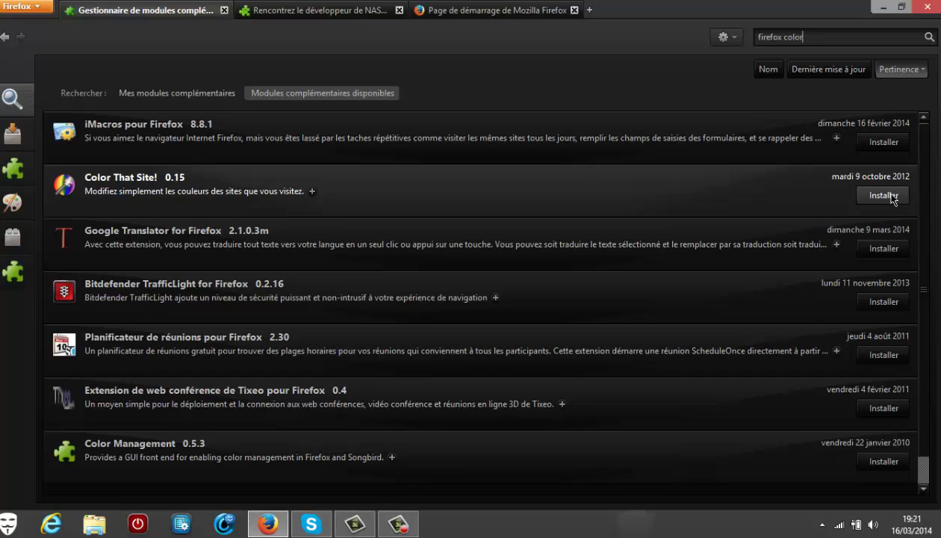
{"action": "scroll", "coordinate": [481, 346], "scroll_direction": "down", "scroll_amount": 1}
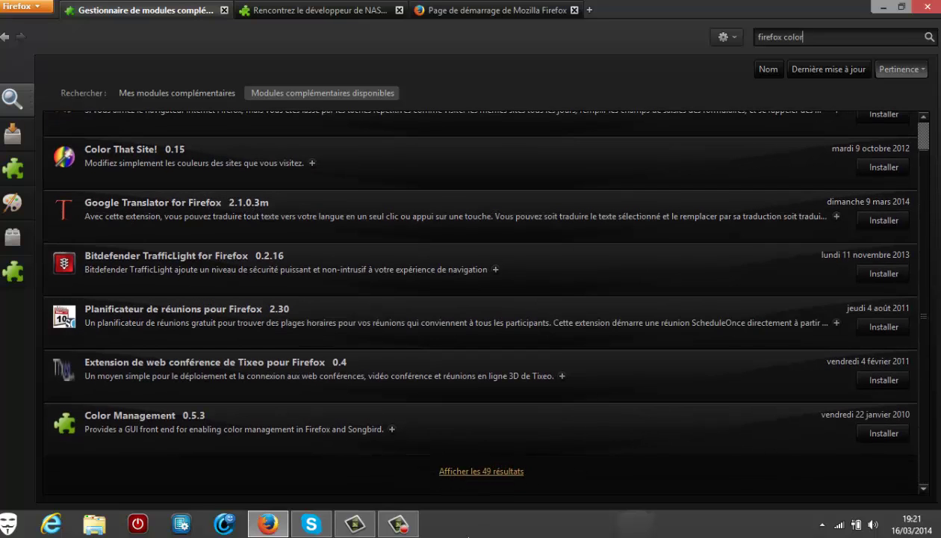
{"action": "left_click", "coordinate": [507, 470]}
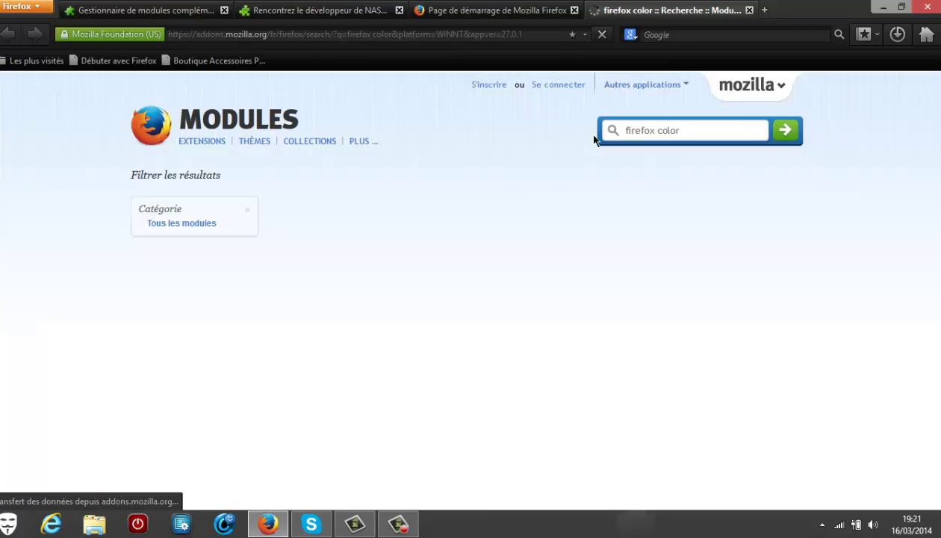
- Install the Color That Site! add-on from the search results and restart the browser
{"action": "scroll", "coordinate": [355, 265], "scroll_direction": "down", "scroll_amount": 3}
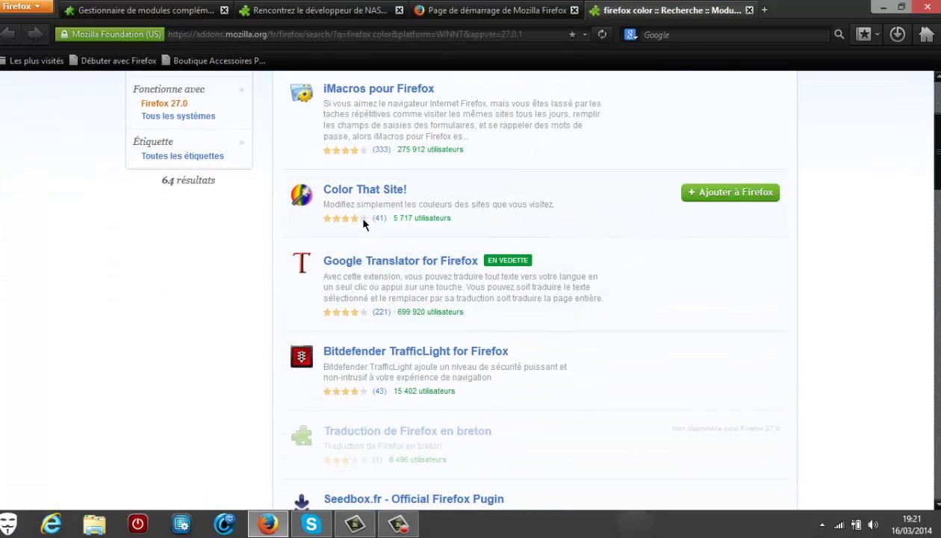
{"action": "scroll", "coordinate": [523, 299], "scroll_direction": "up", "scroll_amount": 2}
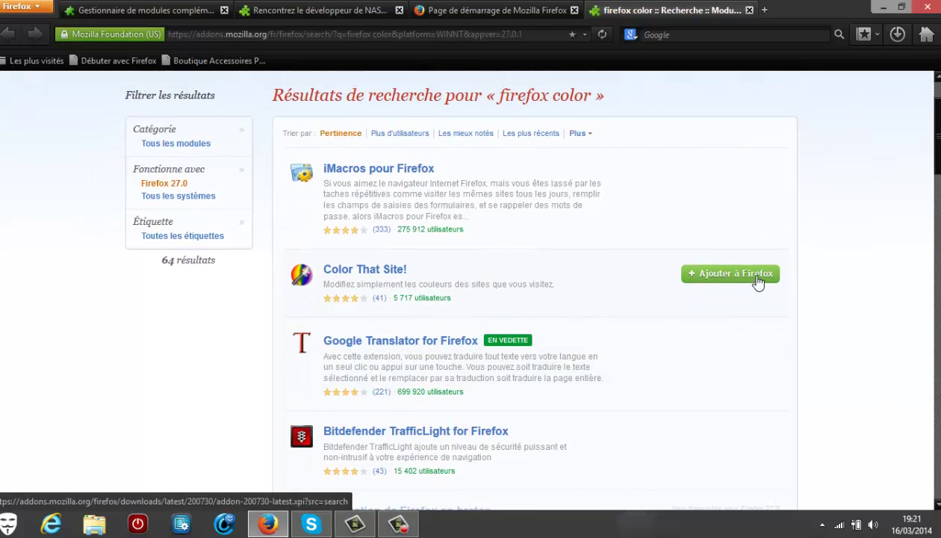
{"action": "left_click", "coordinate": [758, 277]}
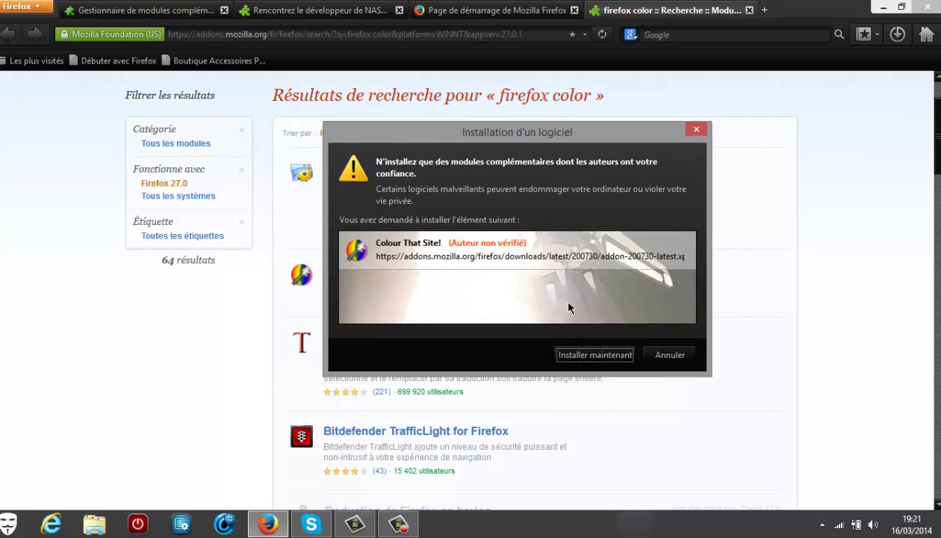
{"action": "left_click", "coordinate": [592, 355]}
{"action": "right_click", "coordinate": [579, 348]}
{"action": "key", "text": "Escape"}
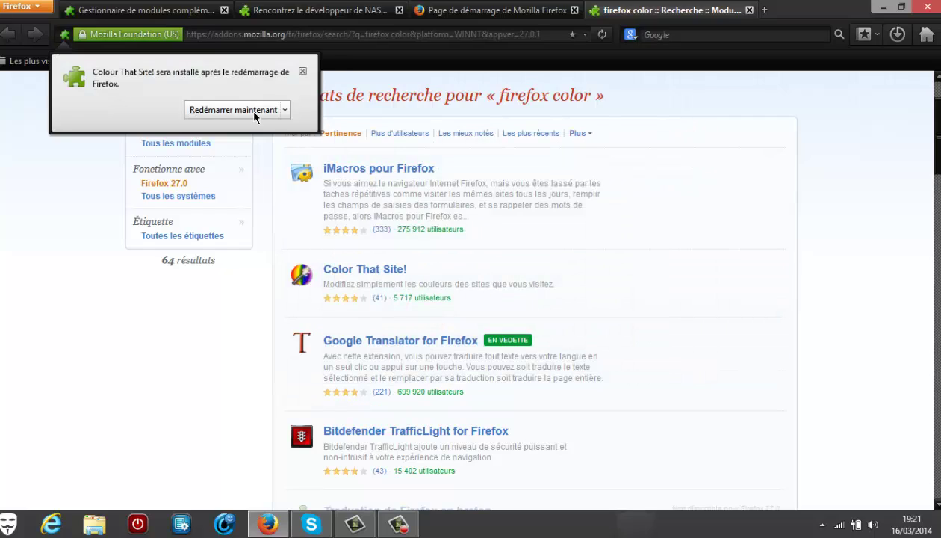
{"action": "left_click", "coordinate": [254, 112]}
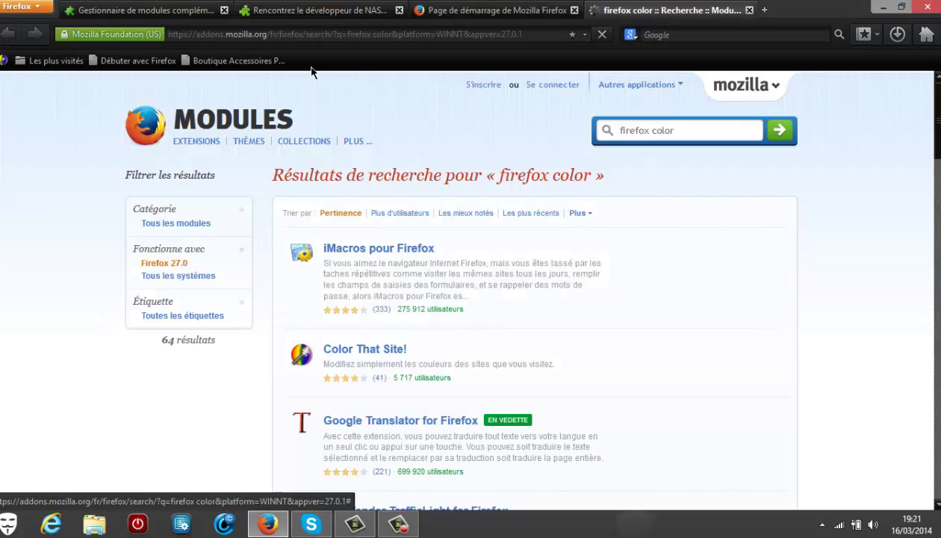
- Close all open tabs except the browser's start page
{"action": "left_click", "coordinate": [392, 10]}
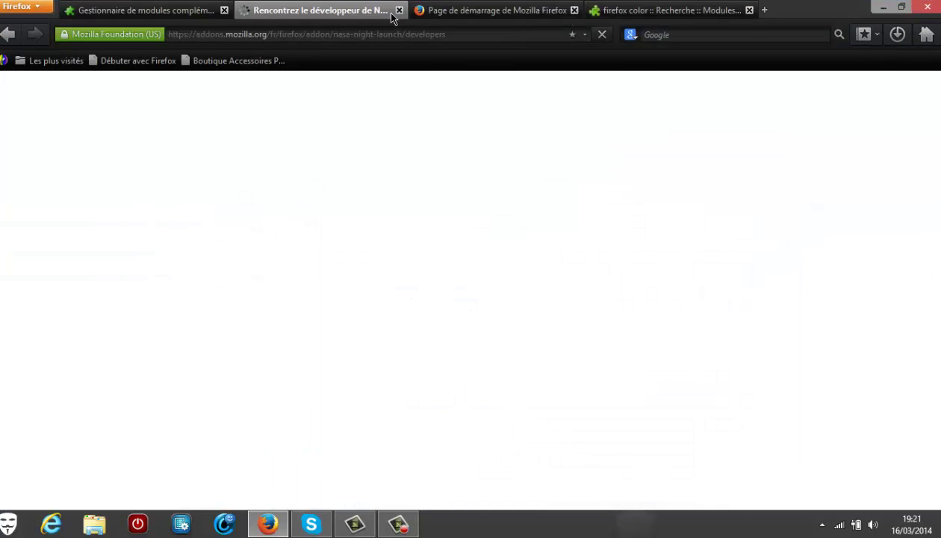
{"action": "left_click", "coordinate": [398, 9]}
{"action": "left_click", "coordinate": [574, 11]}
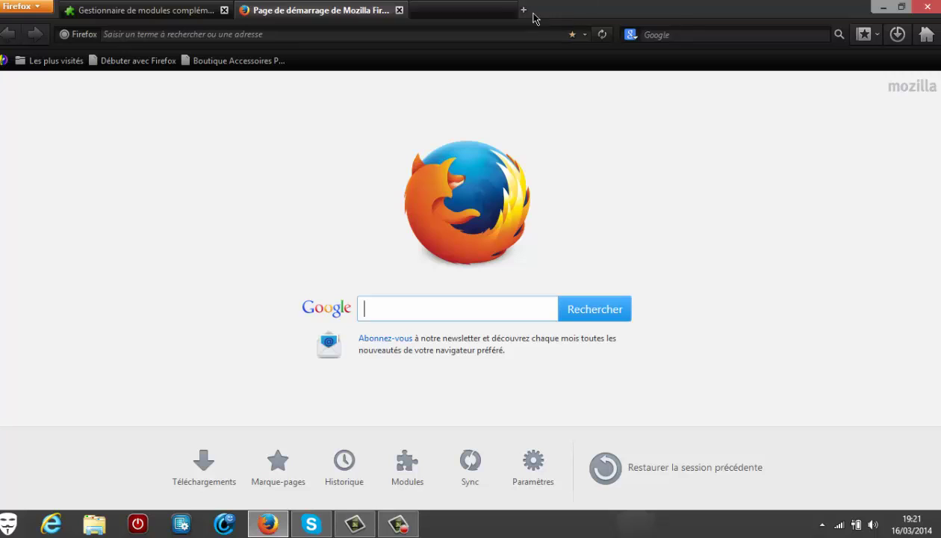
{"action": "left_click", "coordinate": [224, 10]}
- Check the list of installed extensions in the add-ons manager, and close its tab
{"action": "left_click", "coordinate": [24, 6]}
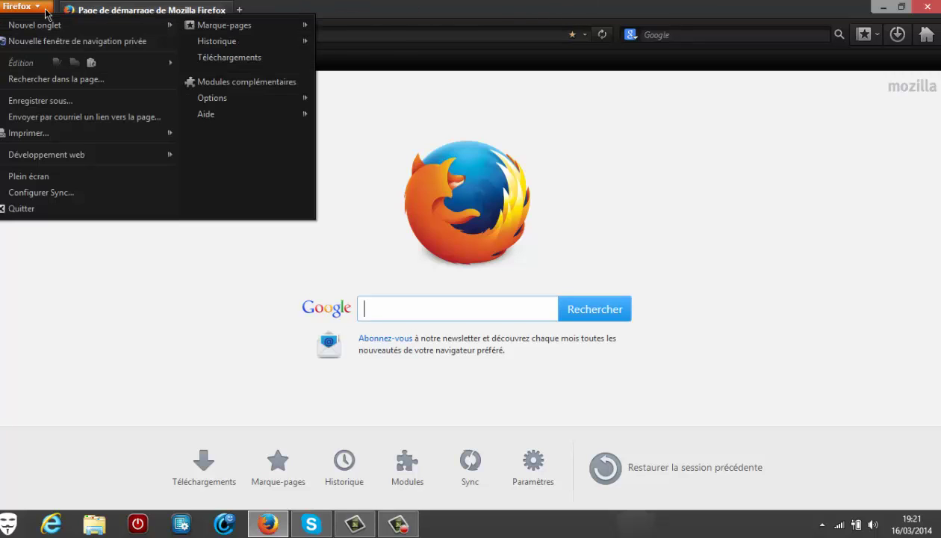
{"action": "left_click", "coordinate": [237, 83]}
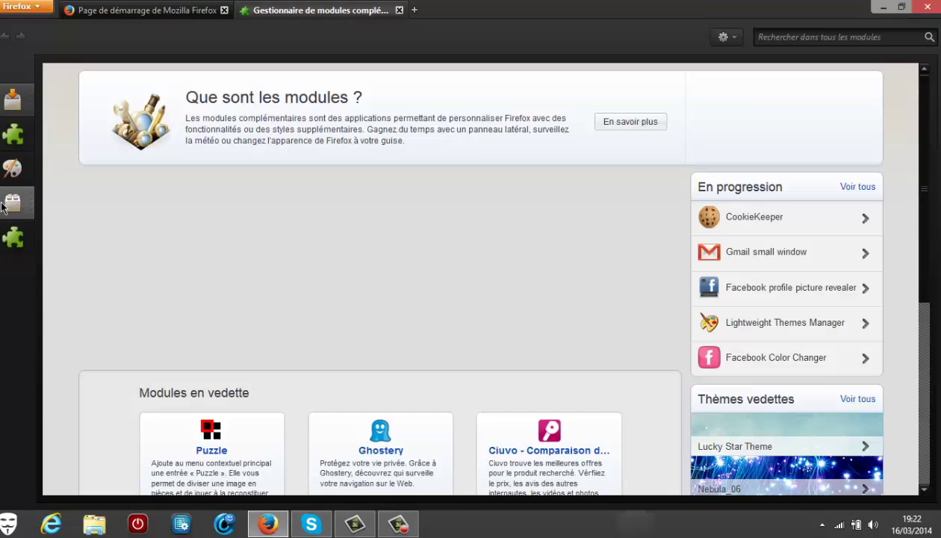
{"action": "left_click", "coordinate": [4, 206]}
{"action": "left_click", "coordinate": [24, 142]}
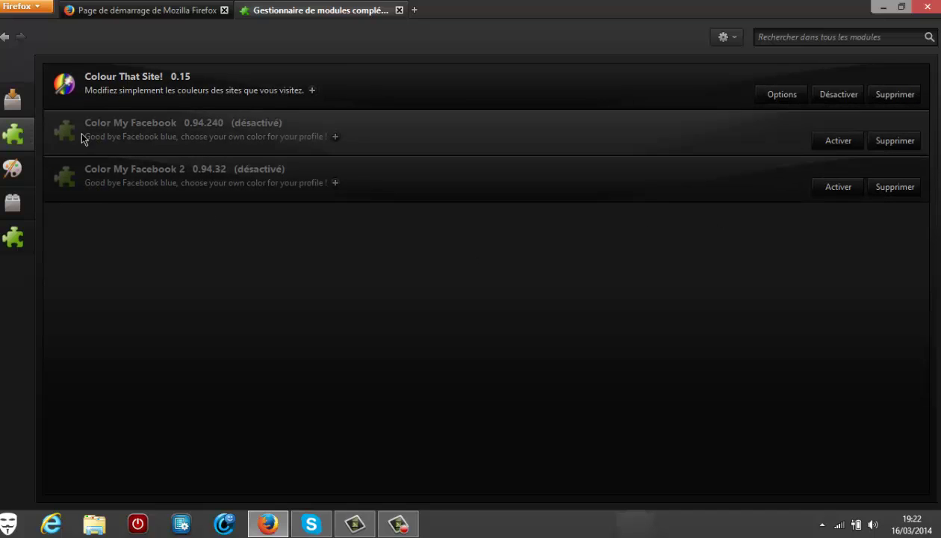
{"action": "left_click", "coordinate": [399, 10]}
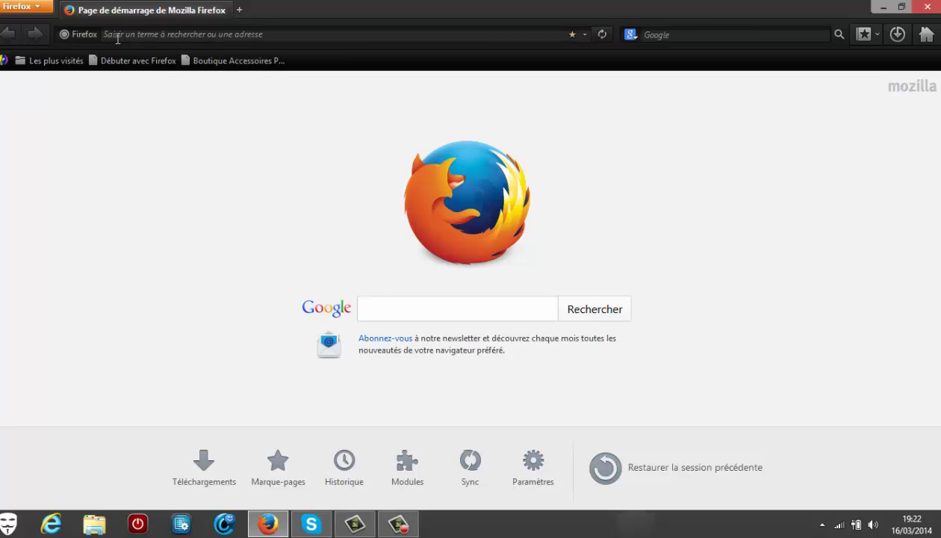
- Open the toolbar customization window and look through the items available for the toolbars
{"action": "right_click", "coordinate": [78, 38]}
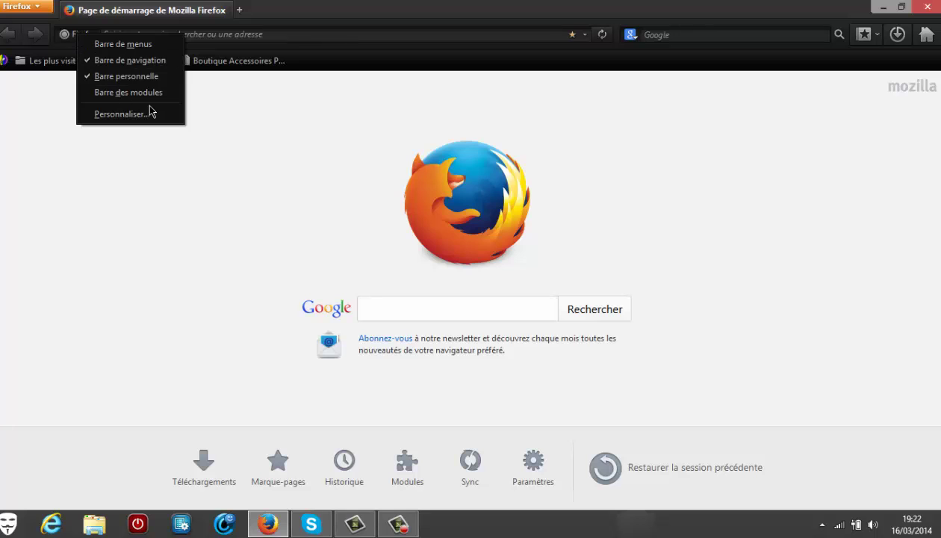
{"action": "left_click", "coordinate": [120, 115]}
{"action": "scroll", "coordinate": [818, 253], "scroll_direction": "down", "scroll_amount": 3}
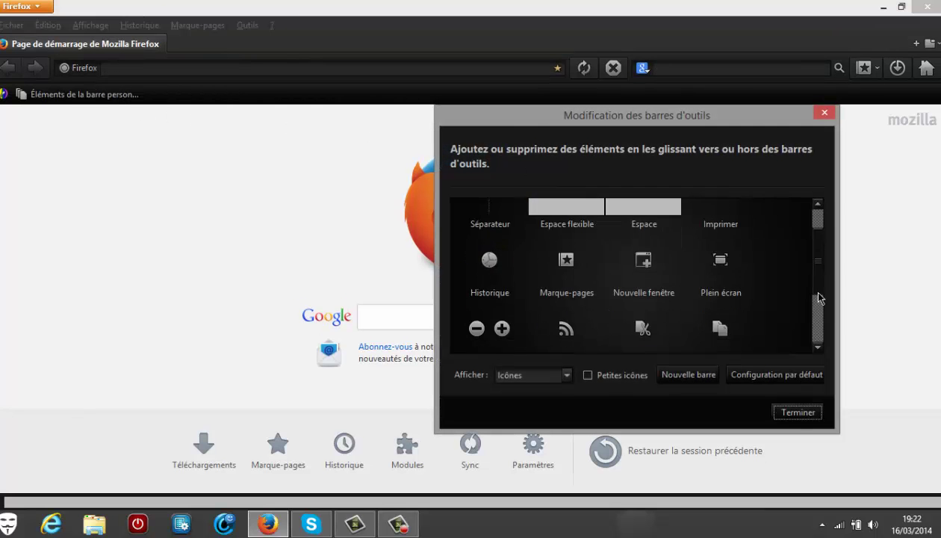
{"action": "scroll", "coordinate": [819, 291], "scroll_direction": "up", "scroll_amount": 1}
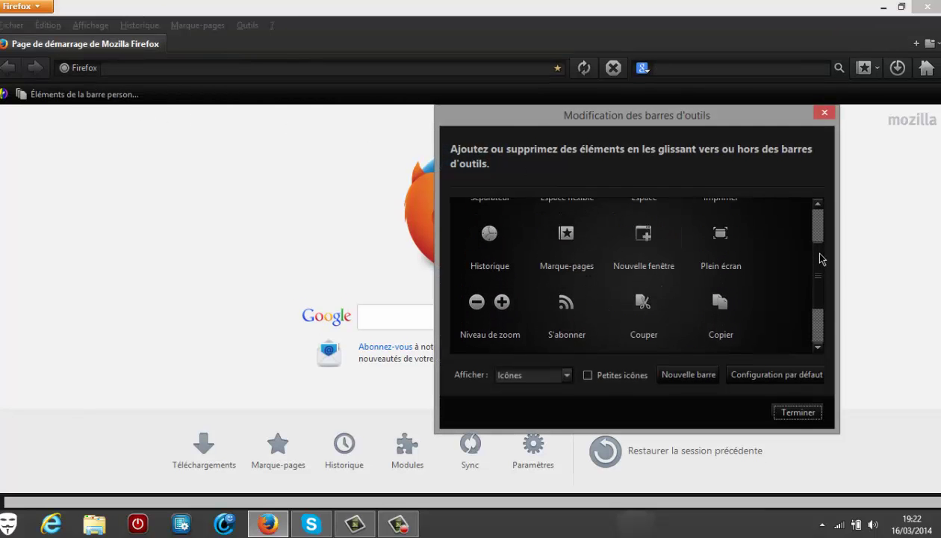
{"action": "scroll", "coordinate": [823, 306], "scroll_direction": "down", "scroll_amount": 1}
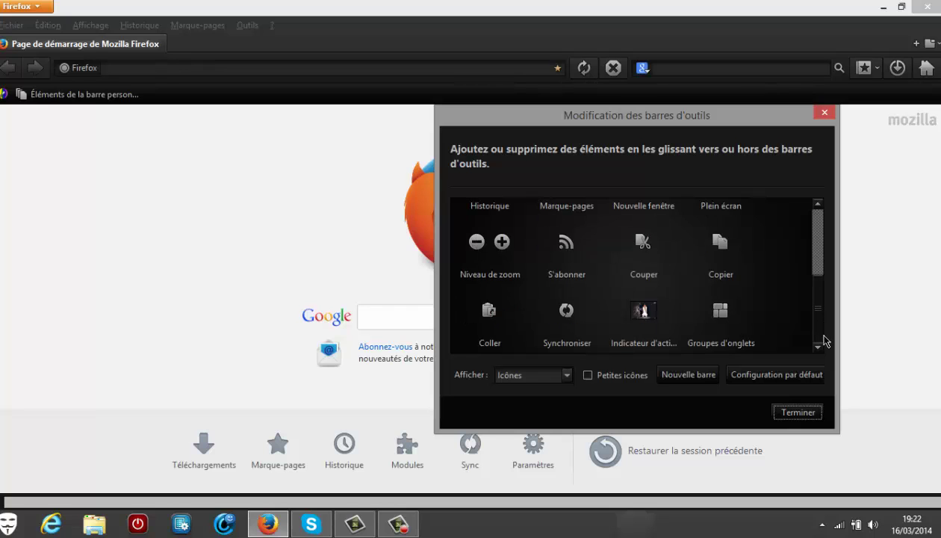
{"action": "scroll", "coordinate": [825, 311], "scroll_direction": "up", "scroll_amount": 2}
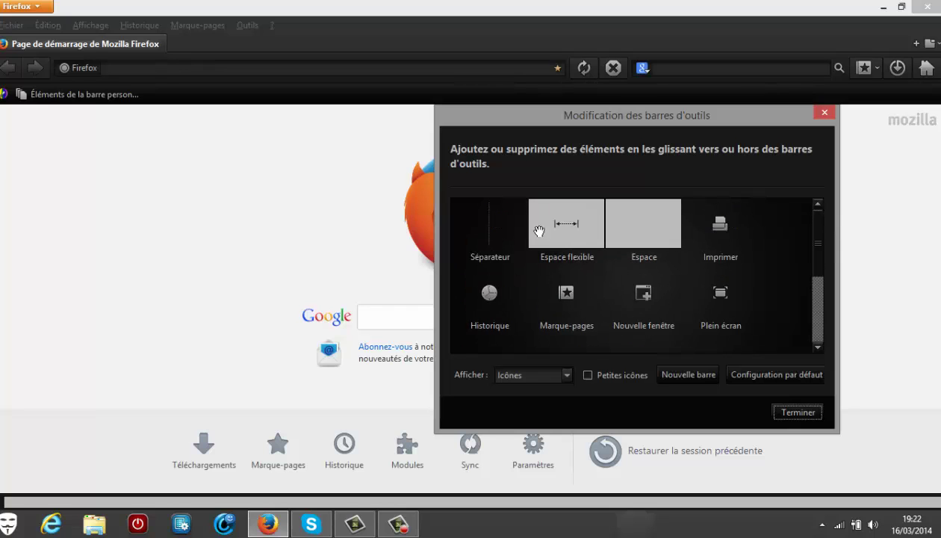
{"action": "scroll", "coordinate": [705, 298], "scroll_direction": "down", "scroll_amount": 2}
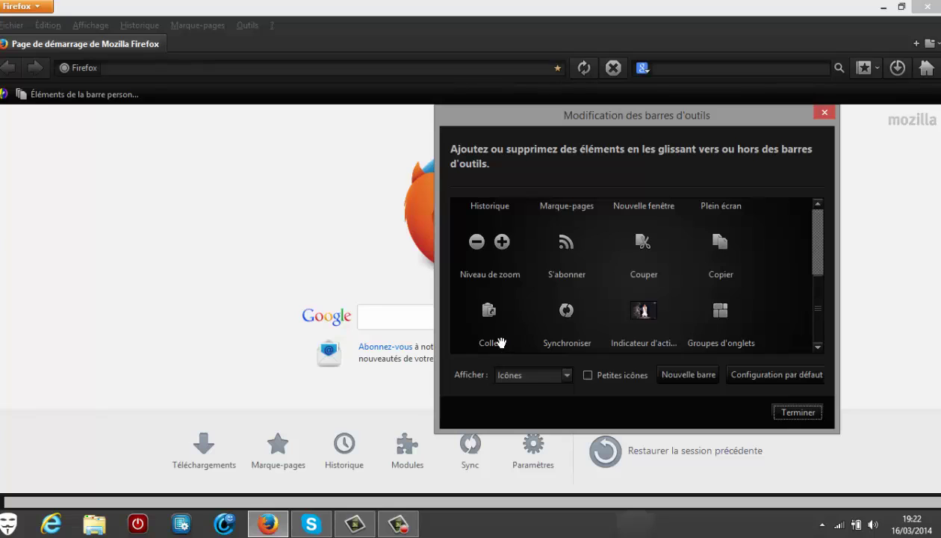
- Try displaying the toolbar buttons as text and icons, restore icons only, and close the toolbar customization
{"action": "left_click", "coordinate": [547, 377]}
{"action": "left_click", "coordinate": [544, 387]}
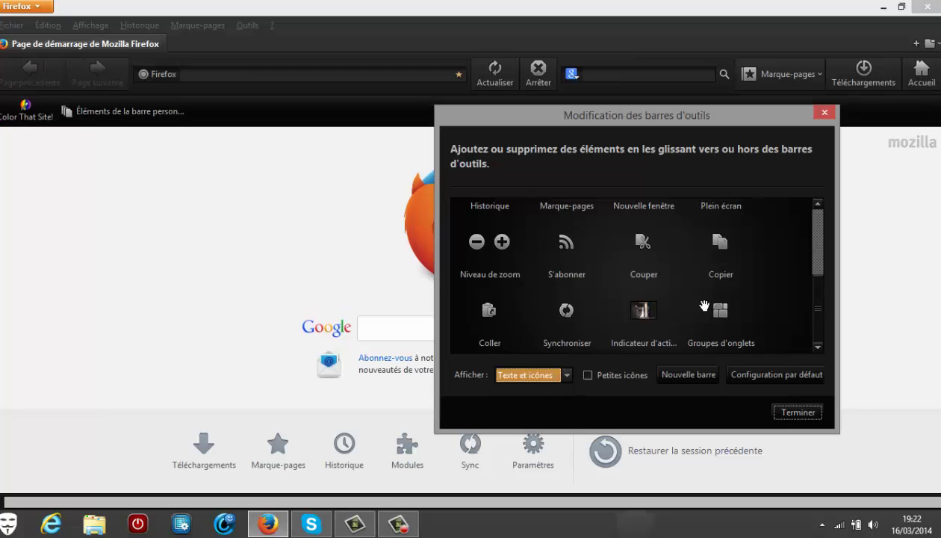
{"action": "scroll", "coordinate": [709, 335], "scroll_direction": "up", "scroll_amount": 1}
{"action": "left_click", "coordinate": [547, 375]}
{"action": "left_click", "coordinate": [529, 403]}
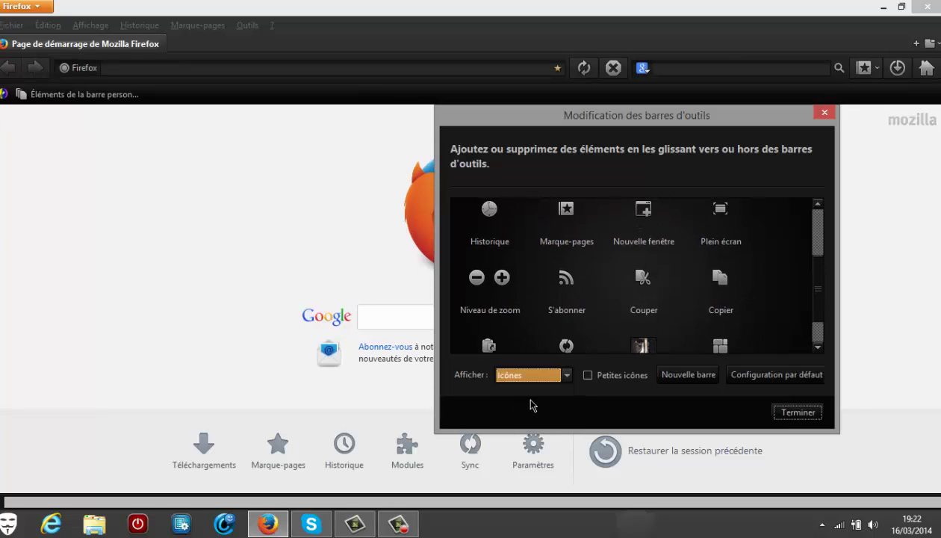
{"action": "scroll", "coordinate": [715, 337], "scroll_direction": "down", "scroll_amount": 1}
{"action": "scroll", "coordinate": [818, 306], "scroll_direction": "up", "scroll_amount": 2}
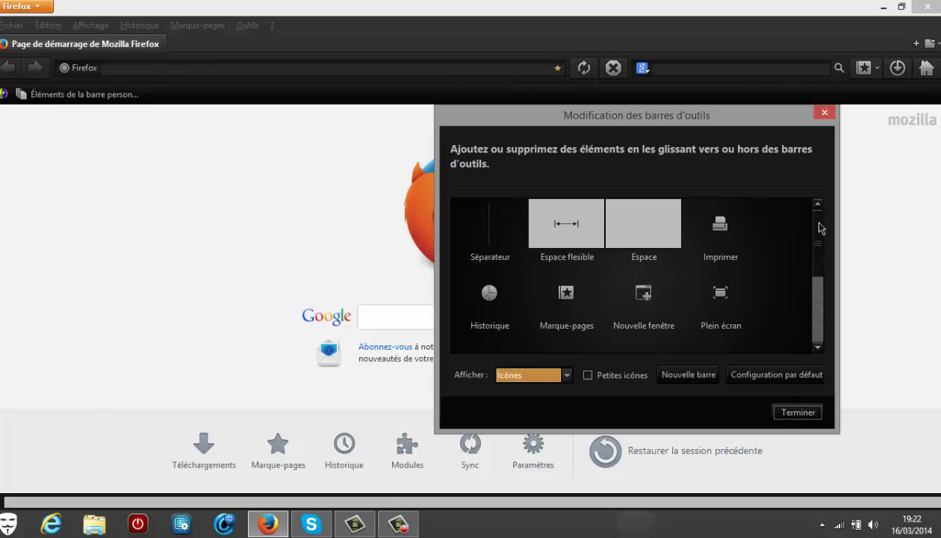
{"action": "left_click", "coordinate": [824, 113]}
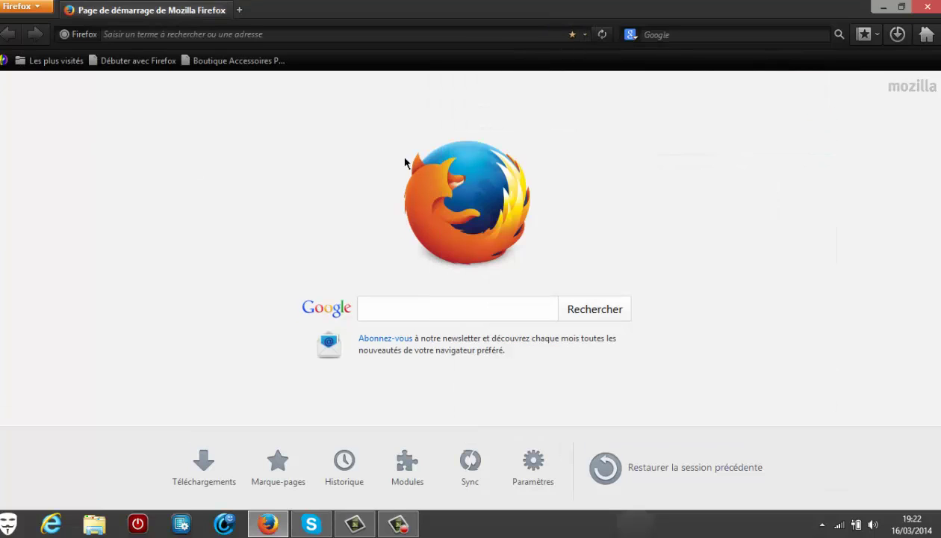
{"action": "right_click", "coordinate": [396, 60]}
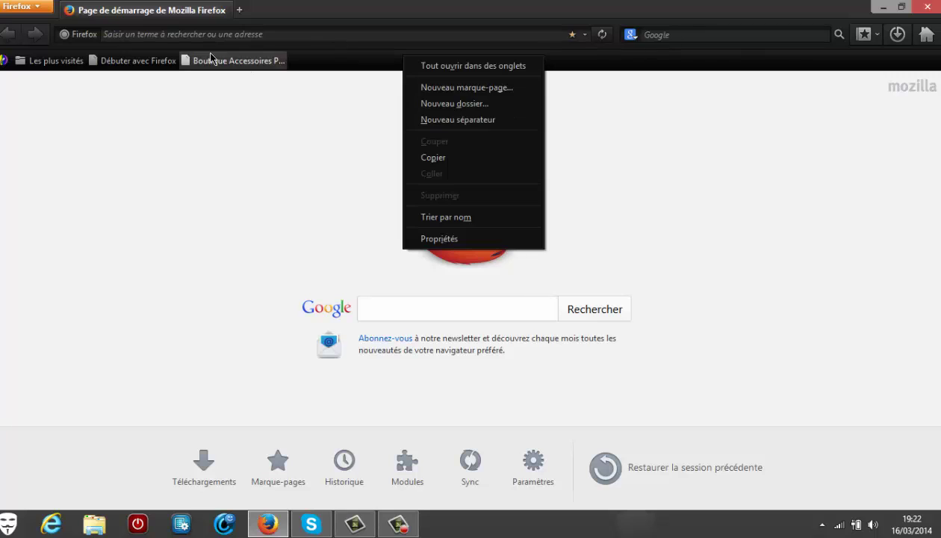
{"action": "left_click", "coordinate": [225, 241]}
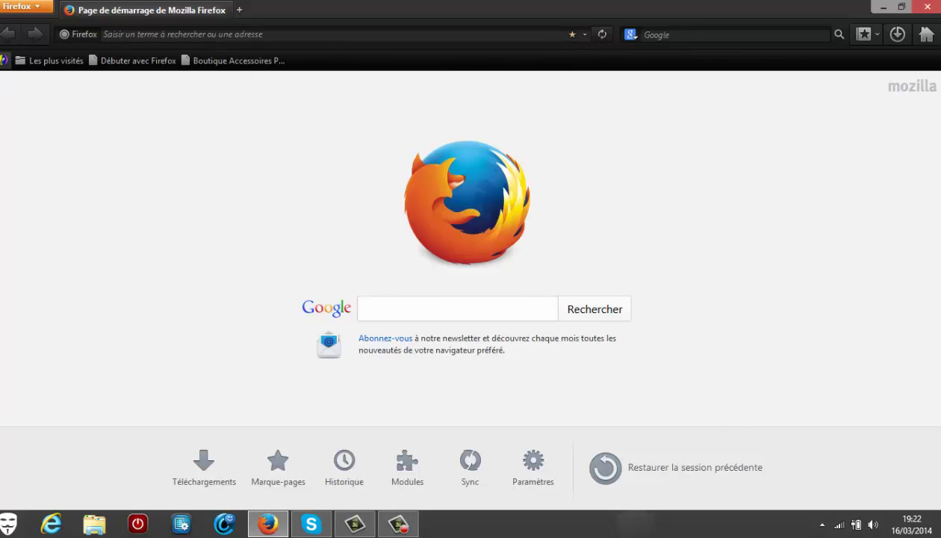
- Open the existing about:home colour edit in Color That Site! for modification and expand its background colours
{"action": "left_click", "coordinate": [4, 59]}
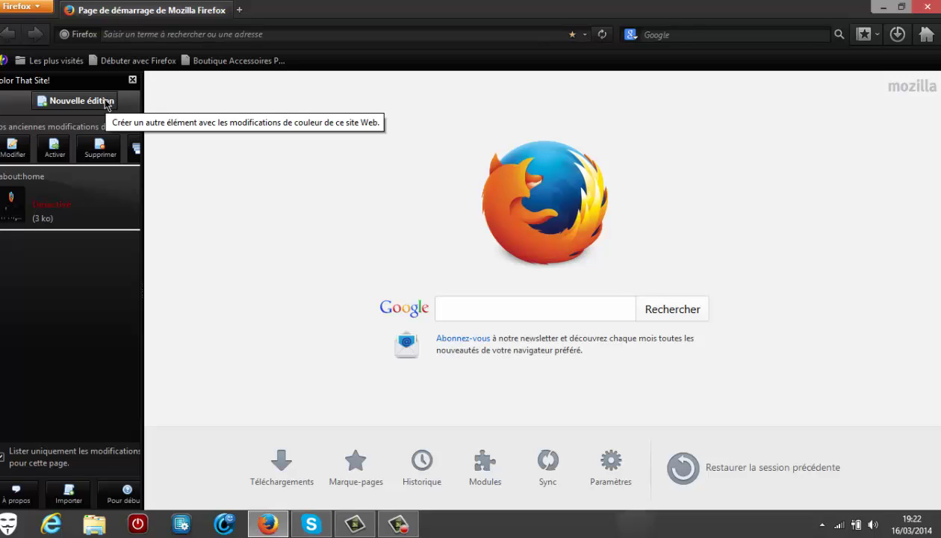
{"action": "left_click", "coordinate": [10, 153]}
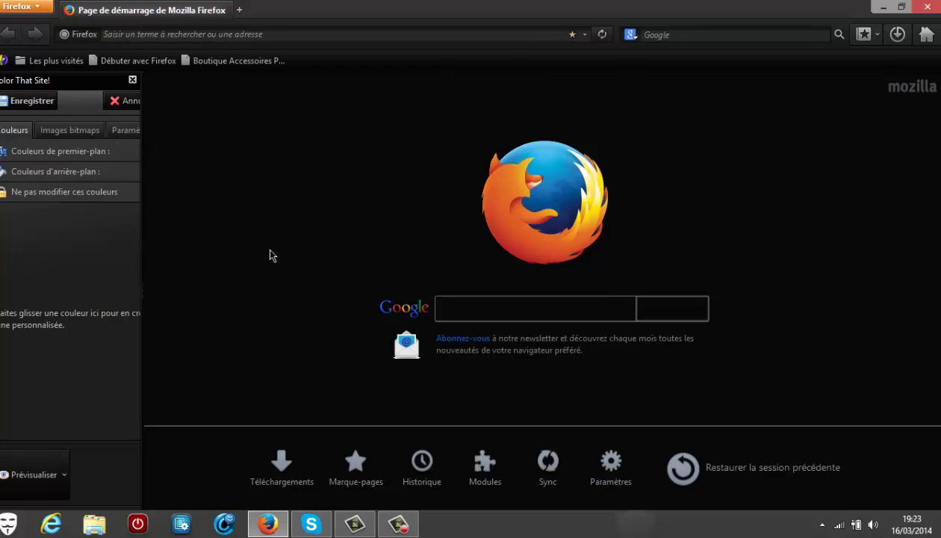
{"action": "left_click", "coordinate": [65, 173]}
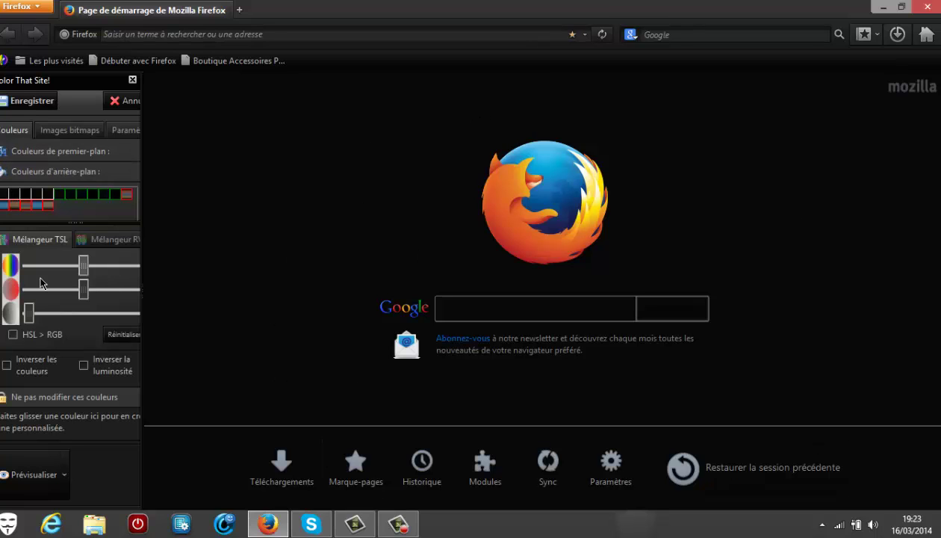
- Try out the background's hue, saturation and lightness, reset them, and lower the lightness almost to minimum for a black page
{"action": "left_click_drag", "start_coordinate": [29, 312], "coordinate": [31, 266]}
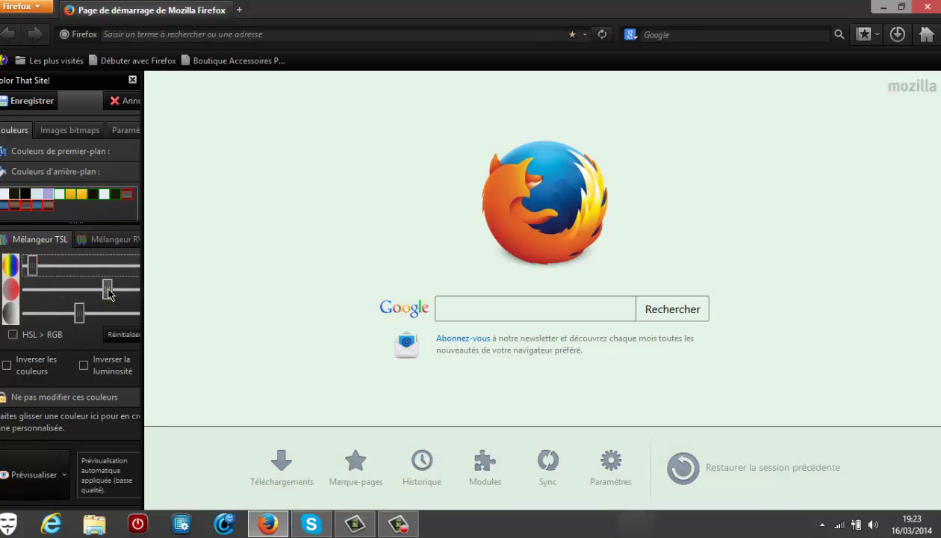
{"action": "left_click_drag", "start_coordinate": [108, 294], "coordinate": [85, 315]}
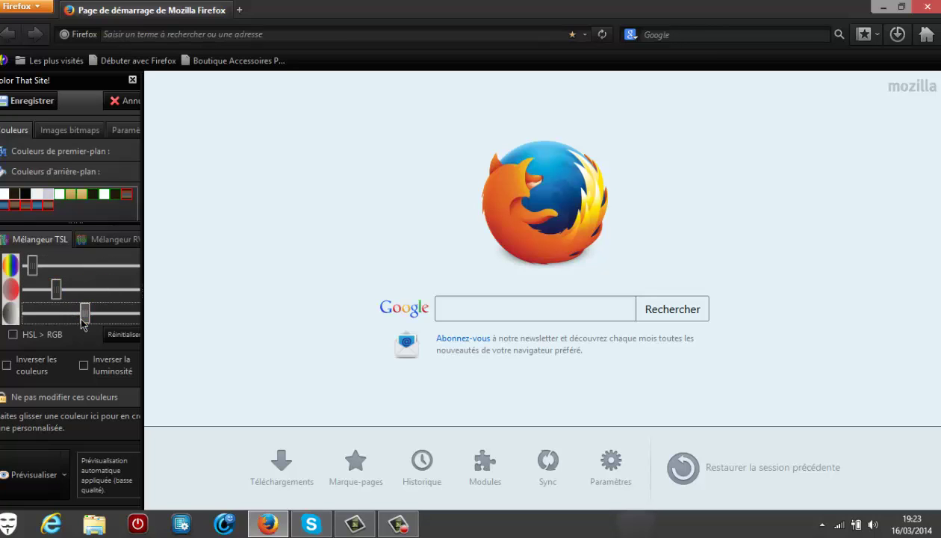
{"action": "left_click", "coordinate": [122, 333]}
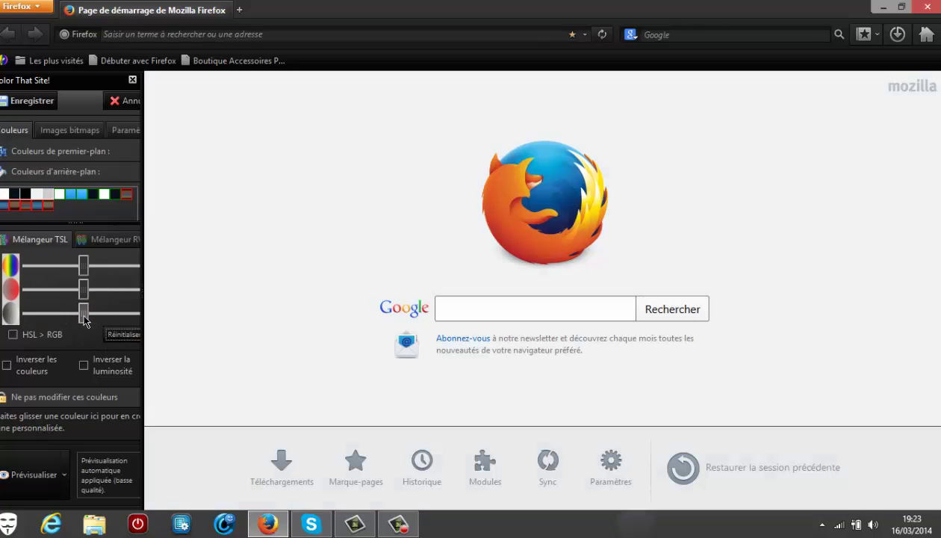
{"action": "left_click_drag", "start_coordinate": [84, 314], "coordinate": [27, 314]}
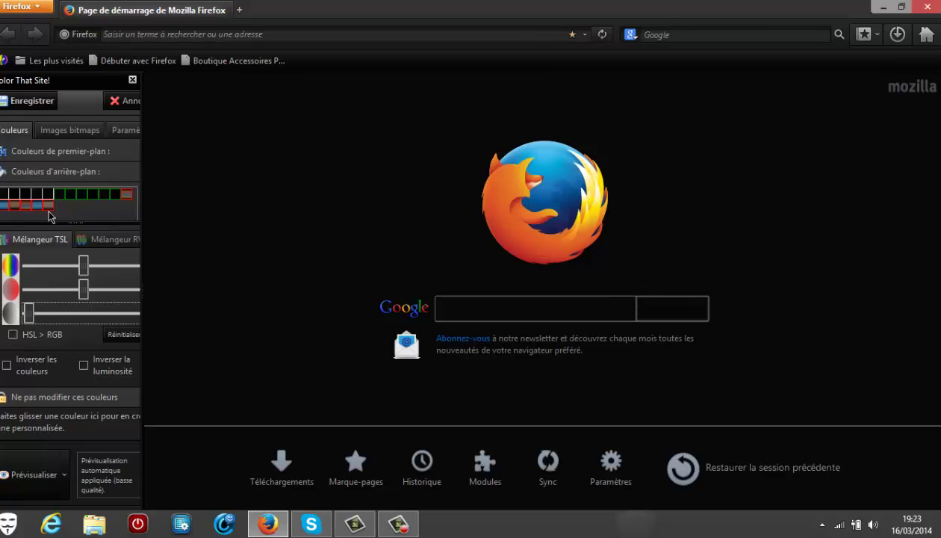
- Try the RGB mixer on the background colours, reset it, and return to the hue, saturation and lightness mixer
{"action": "left_click", "coordinate": [120, 239]}
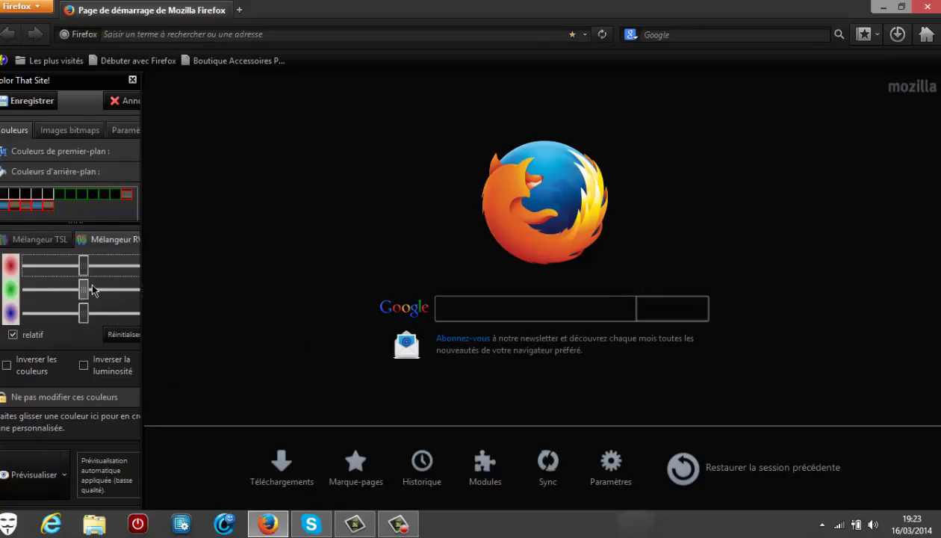
{"action": "left_click_drag", "start_coordinate": [91, 286], "coordinate": [147, 267]}
{"action": "left_click", "coordinate": [119, 337]}
{"action": "left_click", "coordinate": [59, 245]}
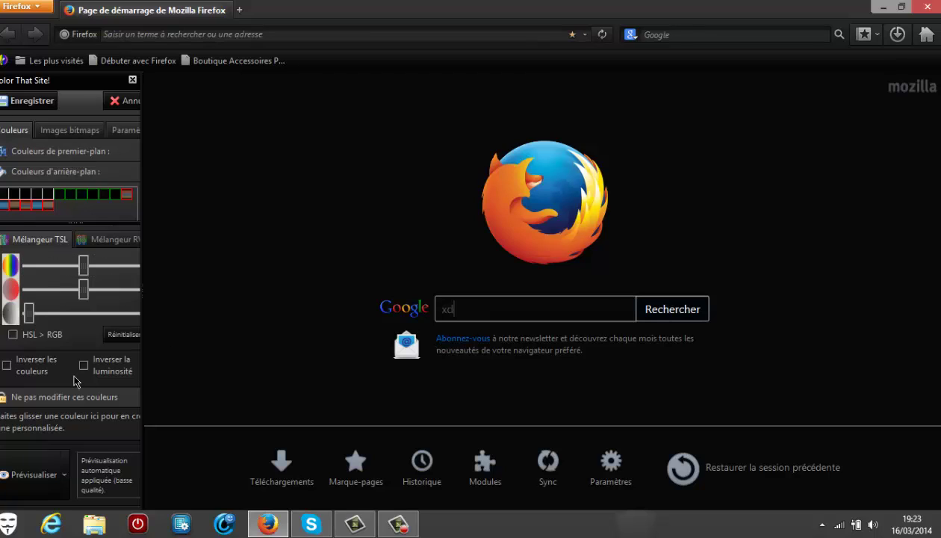
- Enter trial text in the start page's search box to check its colour, and clear it
{"action": "type", "text": "djd"}
{"action": "key", "text": "BackSpace"}
{"action": "key", "text": "BackSpace"}
{"action": "key", "text": "BackSpace"}
{"action": "key", "text": "BackSpace"}
{"action": "key", "text": "BackSpace"}
{"action": "key", "text": "BackSpace"}
{"action": "key", "text": "BackSpace"}
{"action": "key", "text": "BackSpace"}
{"action": "key", "text": "BackSpace"}
{"action": "key", "text": "BackSpace"}
{"action": "key", "text": "BackSpace"}
- Expand the foreground colours of the edit and enter "ffff" in the page's search box as sample text
{"action": "left_click", "coordinate": [60, 152]}
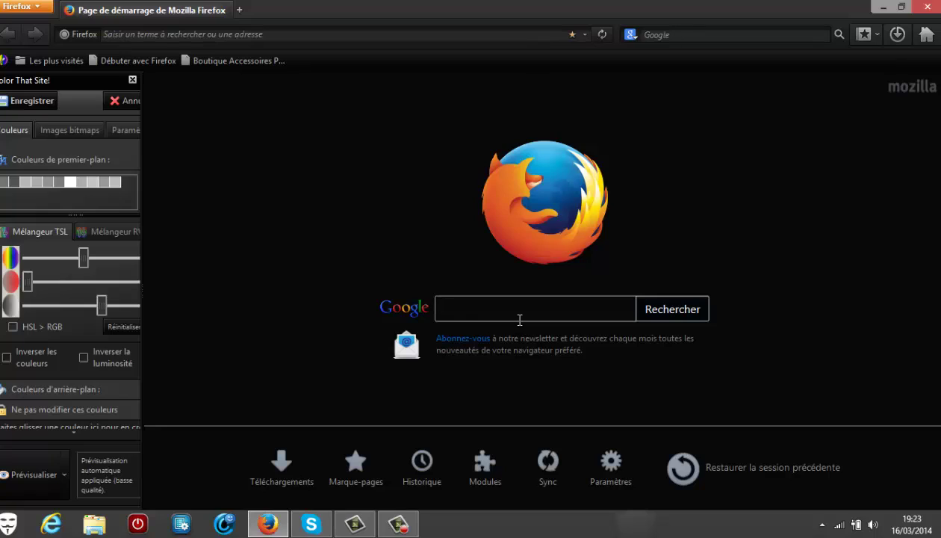
{"action": "key", "text": "BackSpace"}
{"action": "key", "text": "BackSpace"}
{"action": "key", "text": "BackSpace"}
{"action": "key", "text": "BackSpace"}
{"action": "key", "text": "BackSpace"}
{"action": "type", "text": "ffff"}
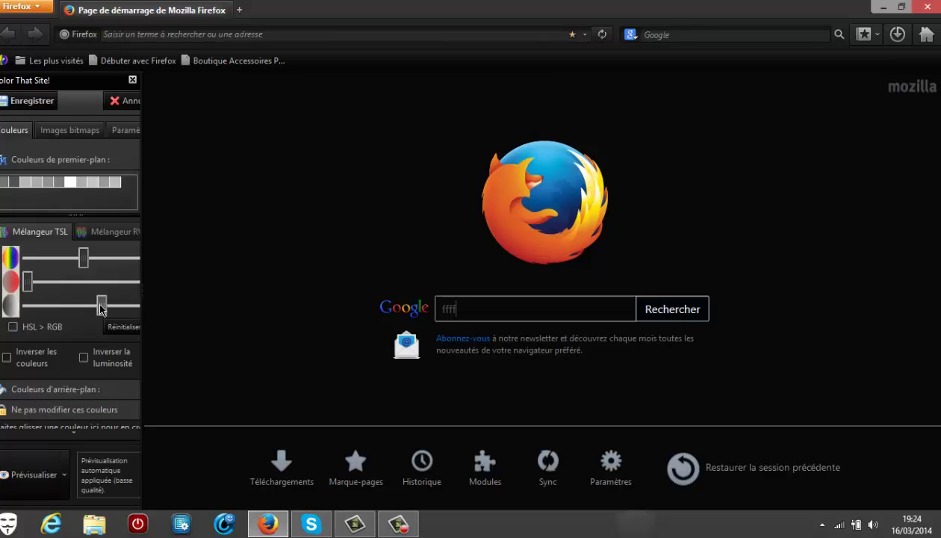
- Fine-tune the foreground lightness, save the about:home colour edit, and close the Color That Site! sidebar
{"action": "mouse_move", "coordinate": [101, 308]}
{"action": "left_mouse_down"}
{"action": "mouse_move", "coordinate": [127, 307]}
{"action": "mouse_move", "coordinate": [100, 307]}
{"action": "left_mouse_up"}
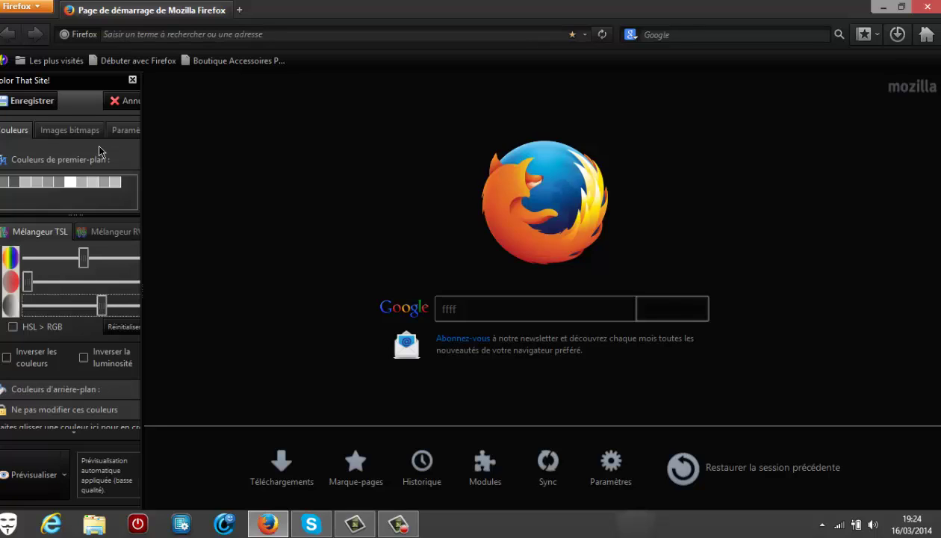
{"action": "left_click", "coordinate": [32, 105]}
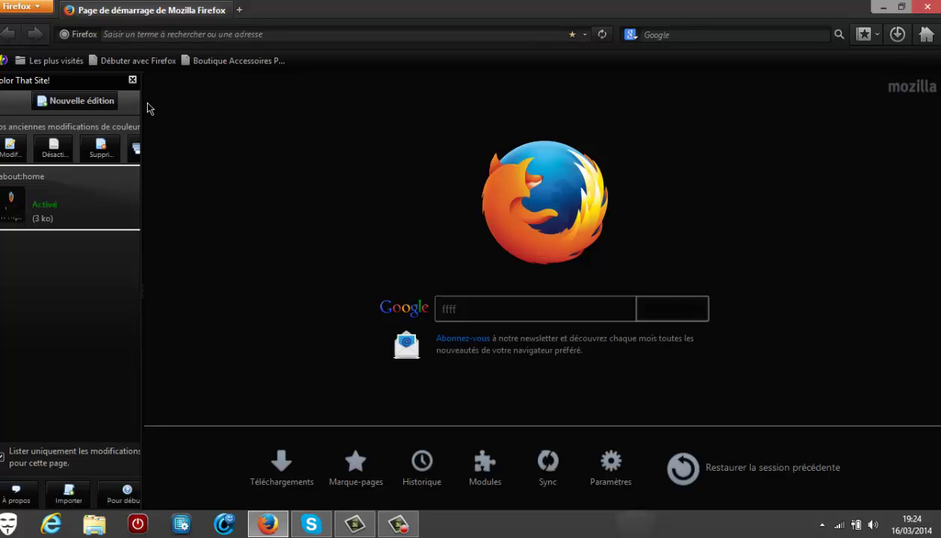
{"action": "left_click", "coordinate": [133, 81]}
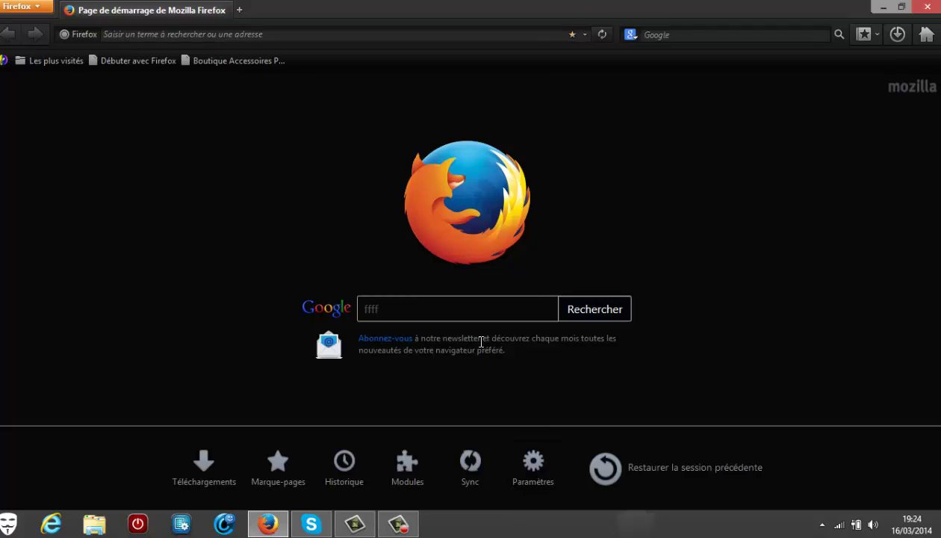
- Replace the sample text in the start page's search box with "youtube" and run the search
{"action": "double_click", "coordinate": [384, 314]}
{"action": "key", "text": "BackSpace"}
{"action": "type", "text": "youtube"}
{"action": "key", "text": "Return"}
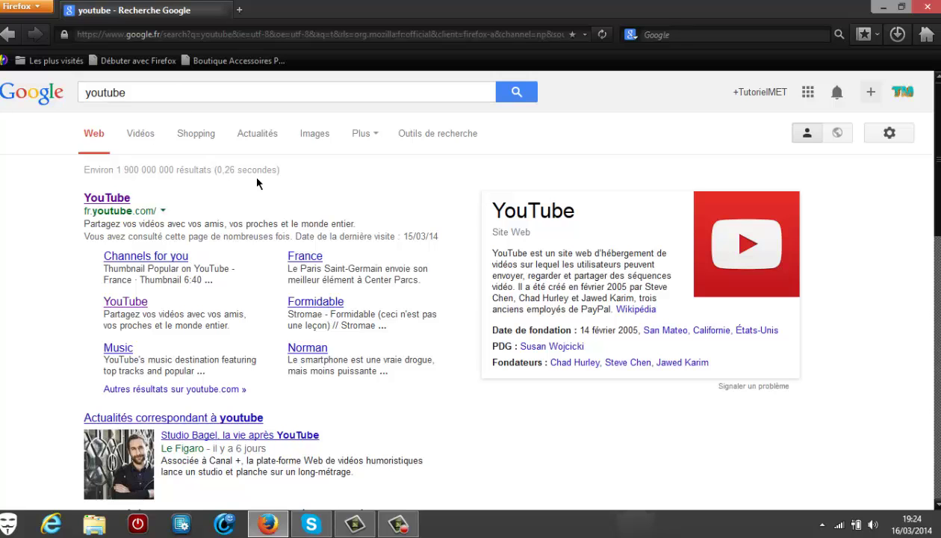
{"action": "left_click", "coordinate": [4, 61]}
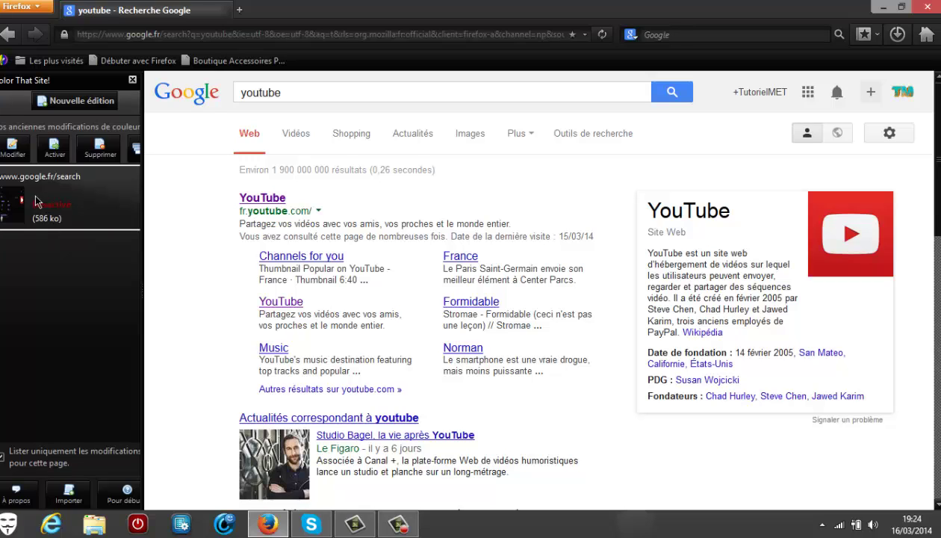
{"action": "left_click", "coordinate": [53, 147]}
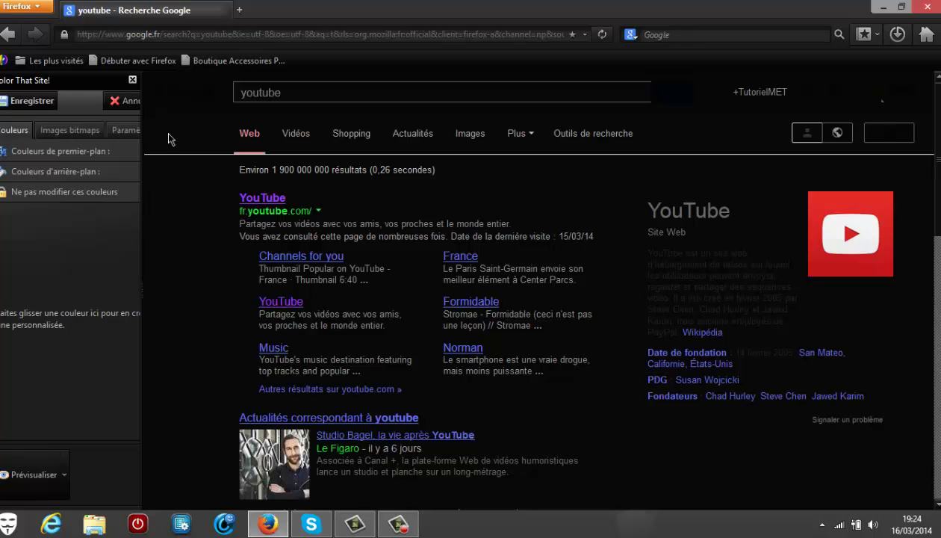
{"action": "left_click", "coordinate": [123, 100]}
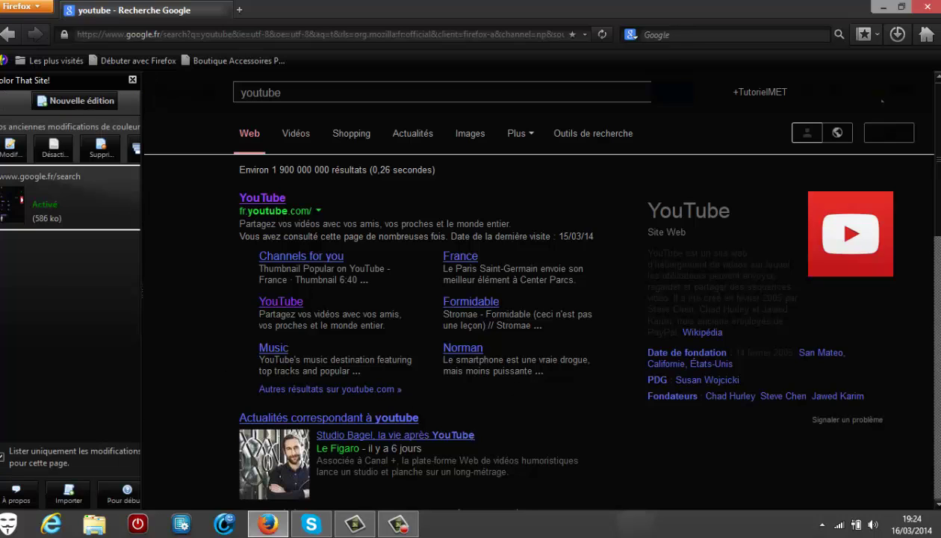
{"action": "left_click", "coordinate": [132, 80]}
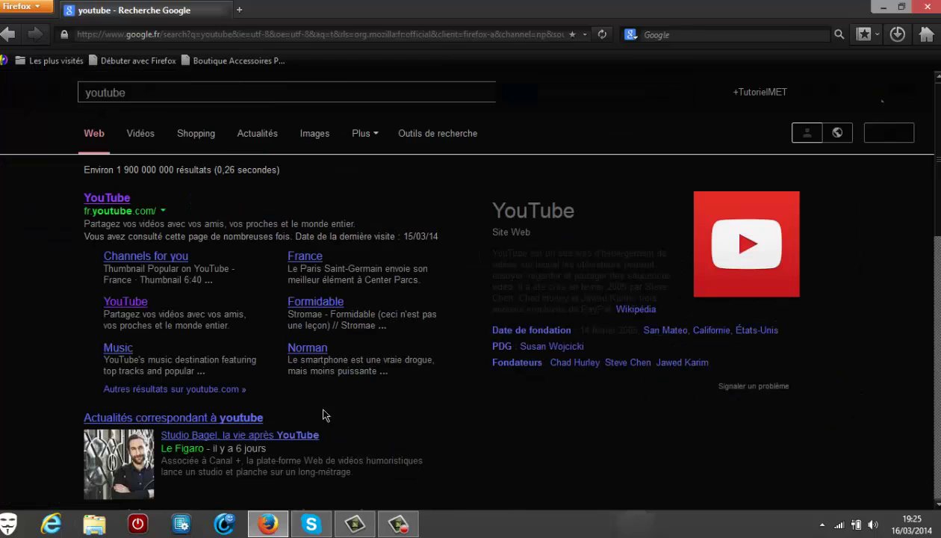
- Reopen the browser on its start page and check the about:home edit in the Color That Site! sidebar
{"action": "left_click", "coordinate": [925, 34]}
{"action": "left_click", "coordinate": [924, 7]}
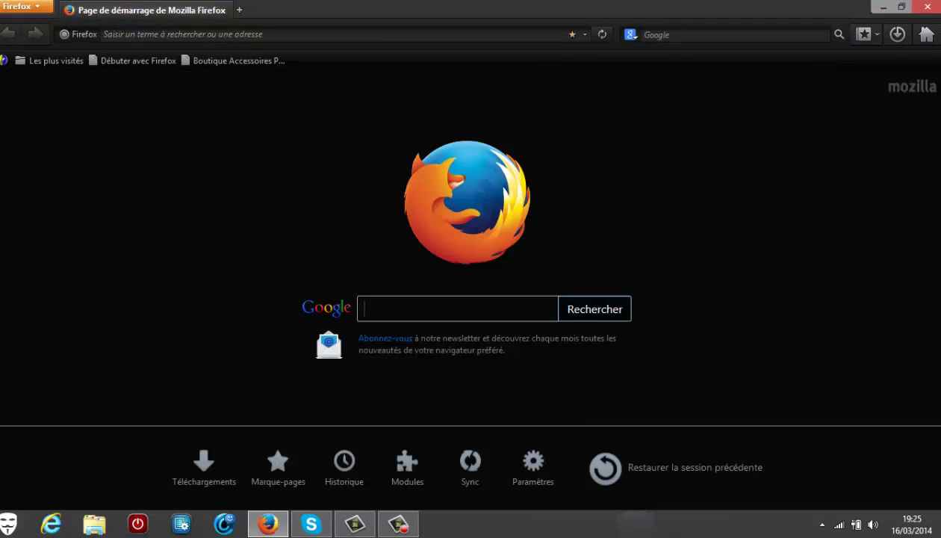
{"action": "left_click", "coordinate": [5, 62]}
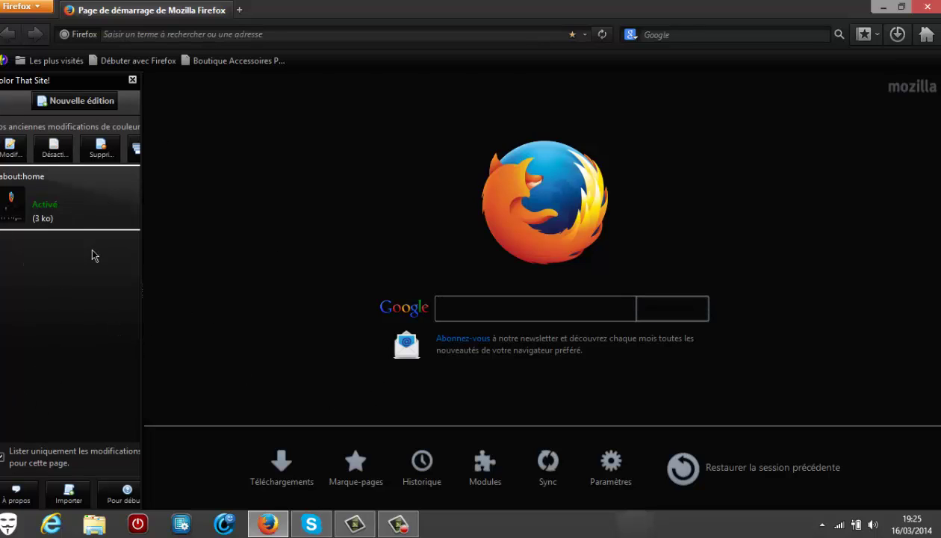
{"action": "left_click", "coordinate": [132, 80]}
{"action": "left_click", "coordinate": [429, 319]}
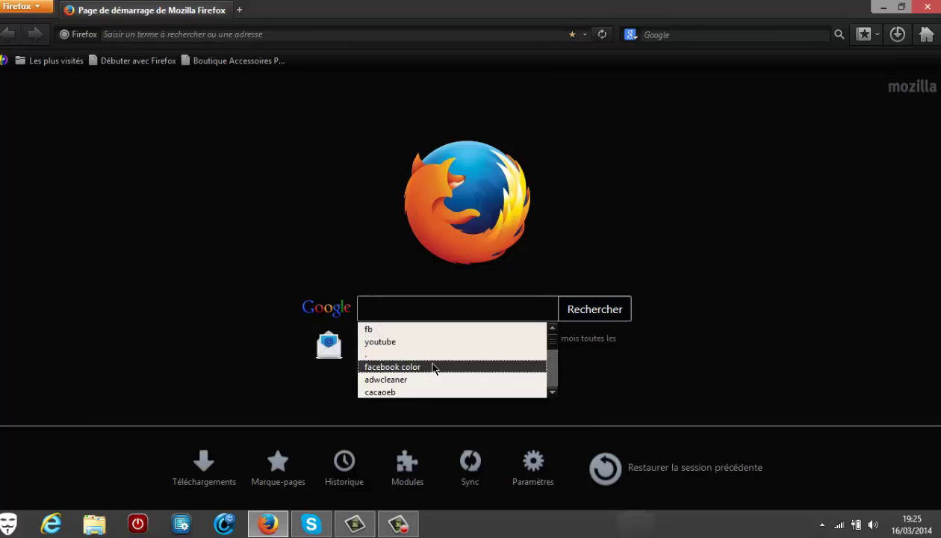
{"action": "type", "text": "d"}
{"action": "key", "text": "ctrl+a"}
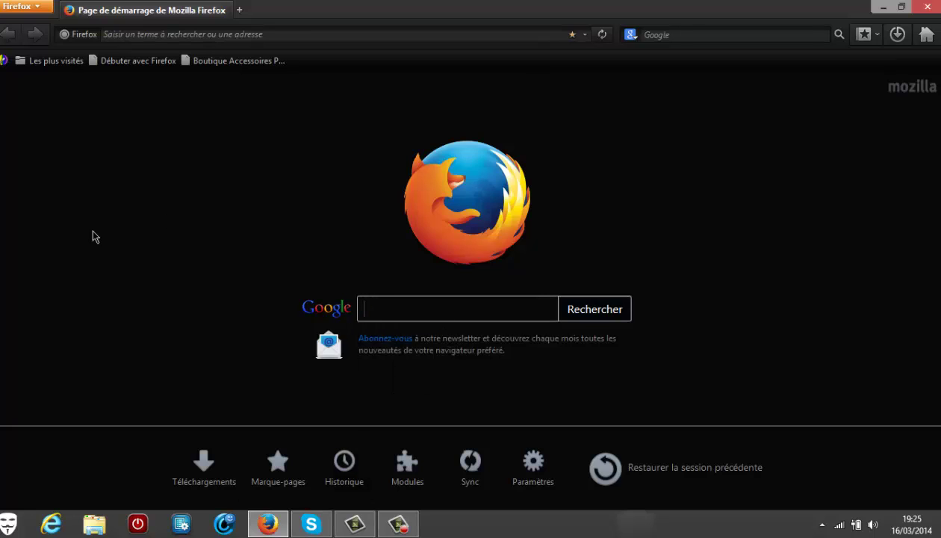
{"action": "left_click", "coordinate": [427, 313]}
{"action": "left_click", "coordinate": [414, 315]}
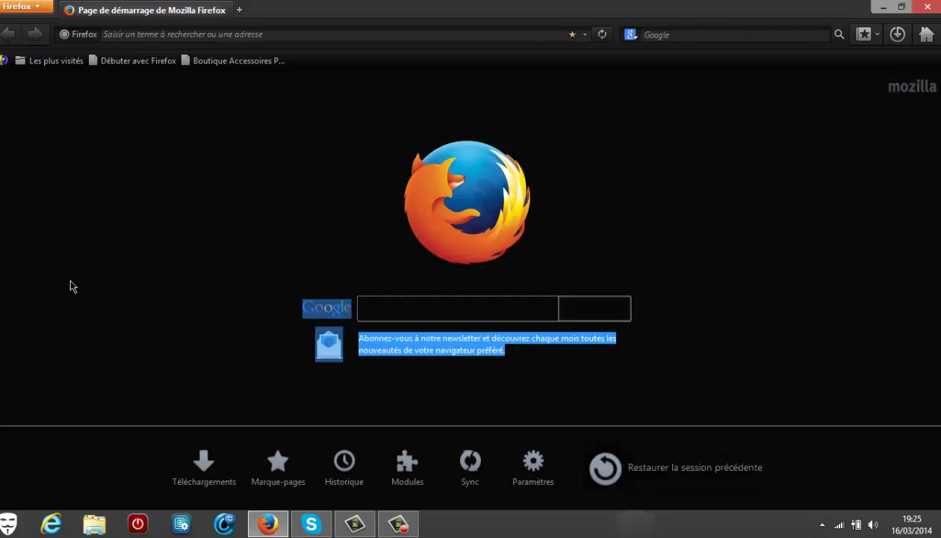
- Close the browser and bring up the screen recorder window
{"action": "left_click", "coordinate": [926, 8]}
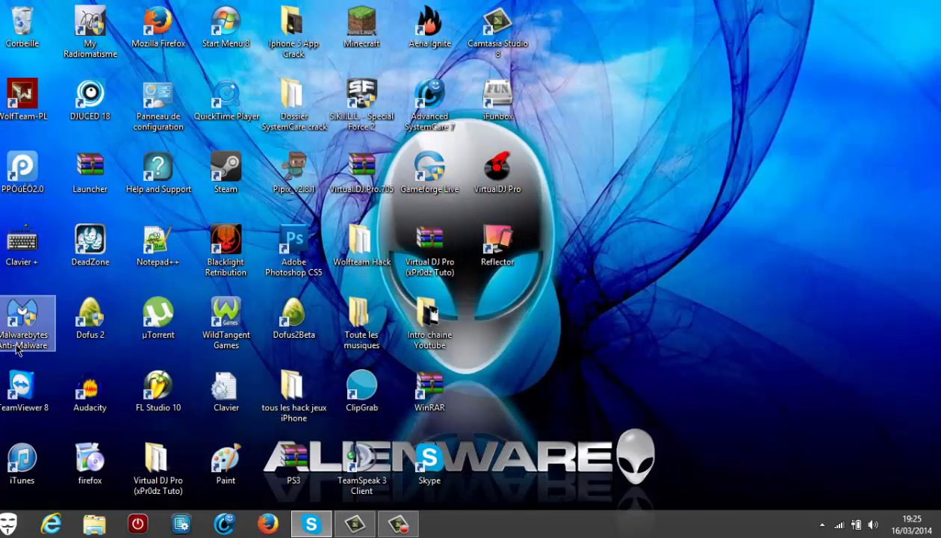
{"action": "left_click", "coordinate": [398, 524]}
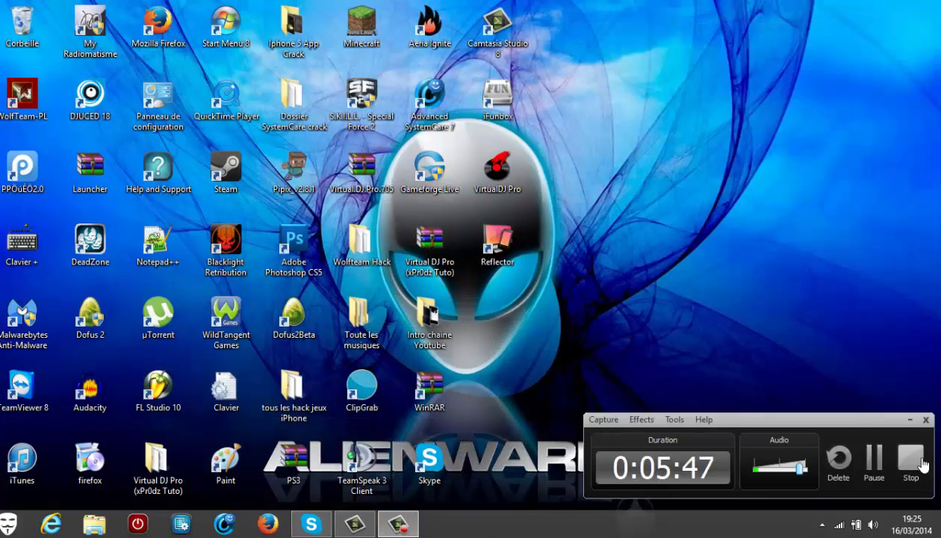